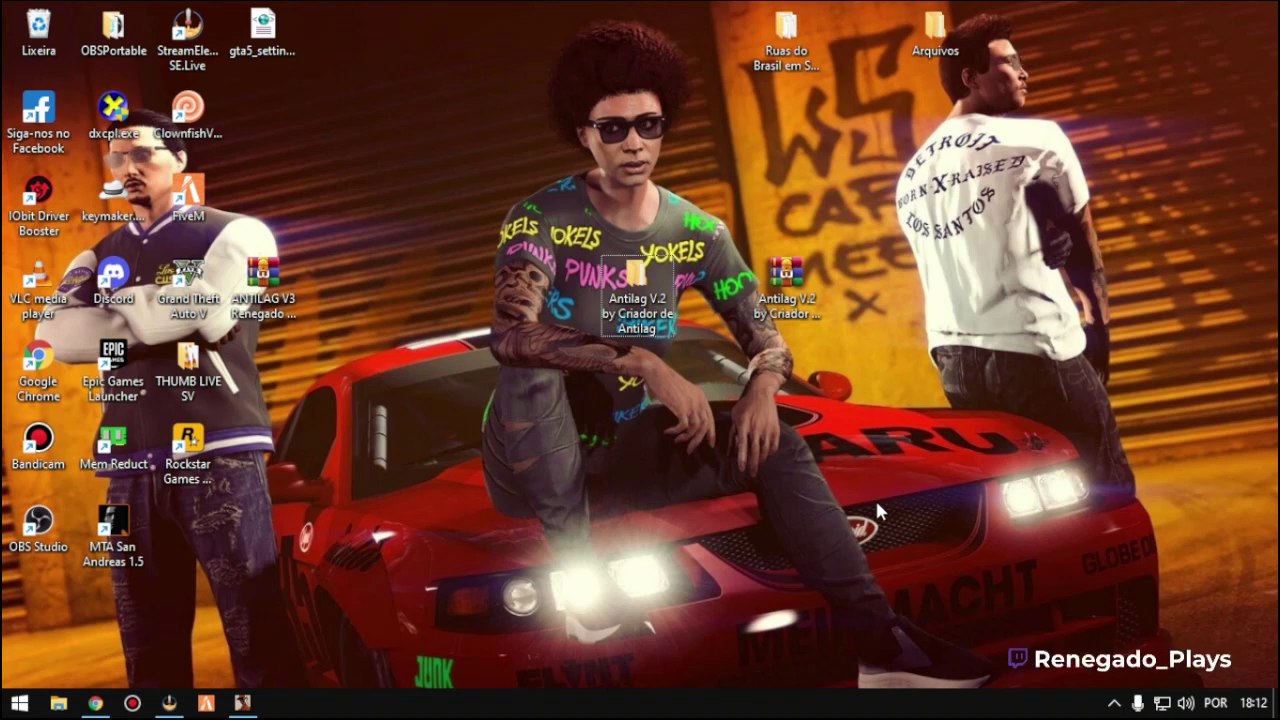
# Check the file size of the Antilag V.2 by Criador de Antilag.rar archive in its properties.
pyautogui.click(820, 312)
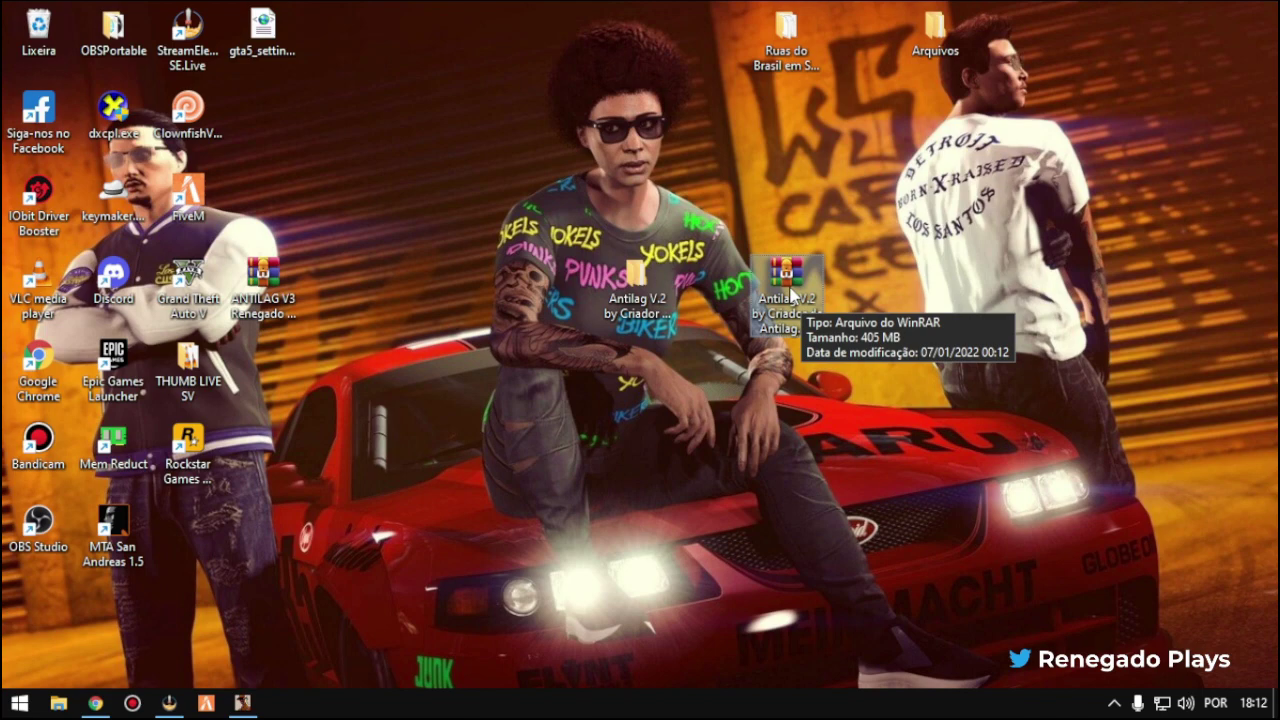
pyautogui.rightClick(790, 295)
pyautogui.click(891, 685)
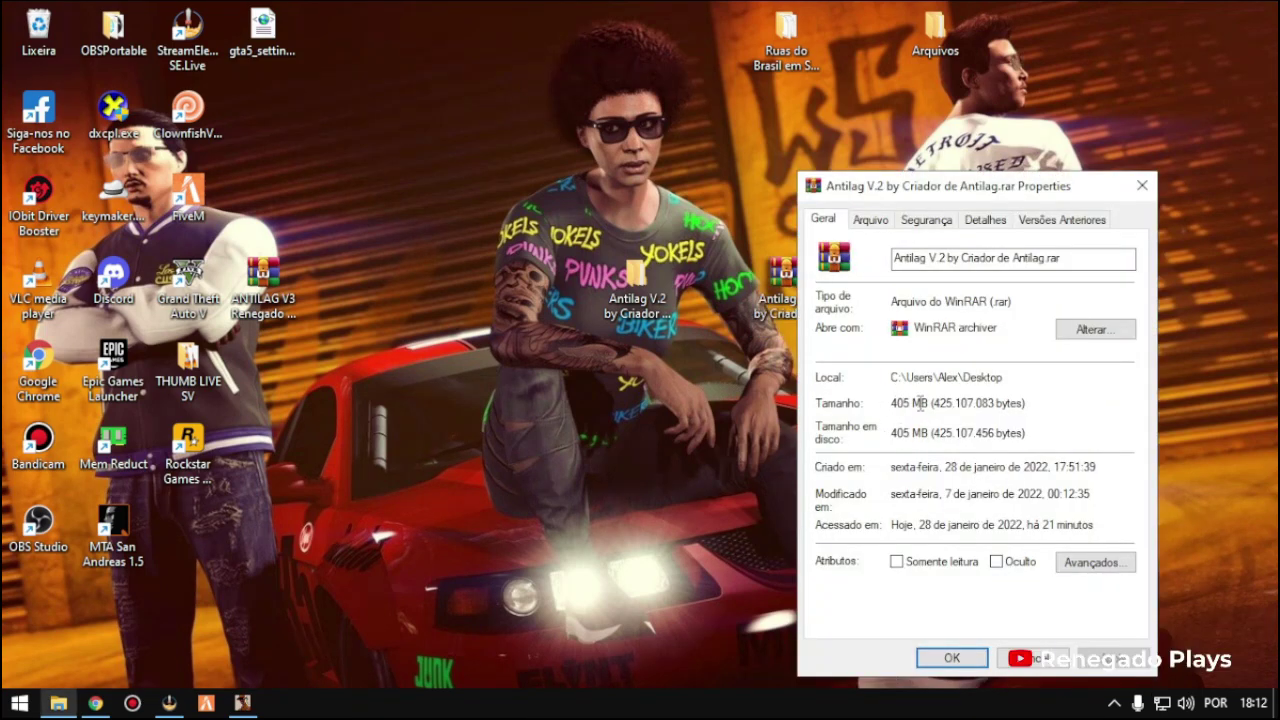
pyautogui.moveTo(891, 403); pyautogui.dragTo(926, 403)
pyautogui.press('Escape')
# Check the size of the extracted Antilag V.2 by Criador de Antilag folder in its properties.
pyautogui.click(637, 285)
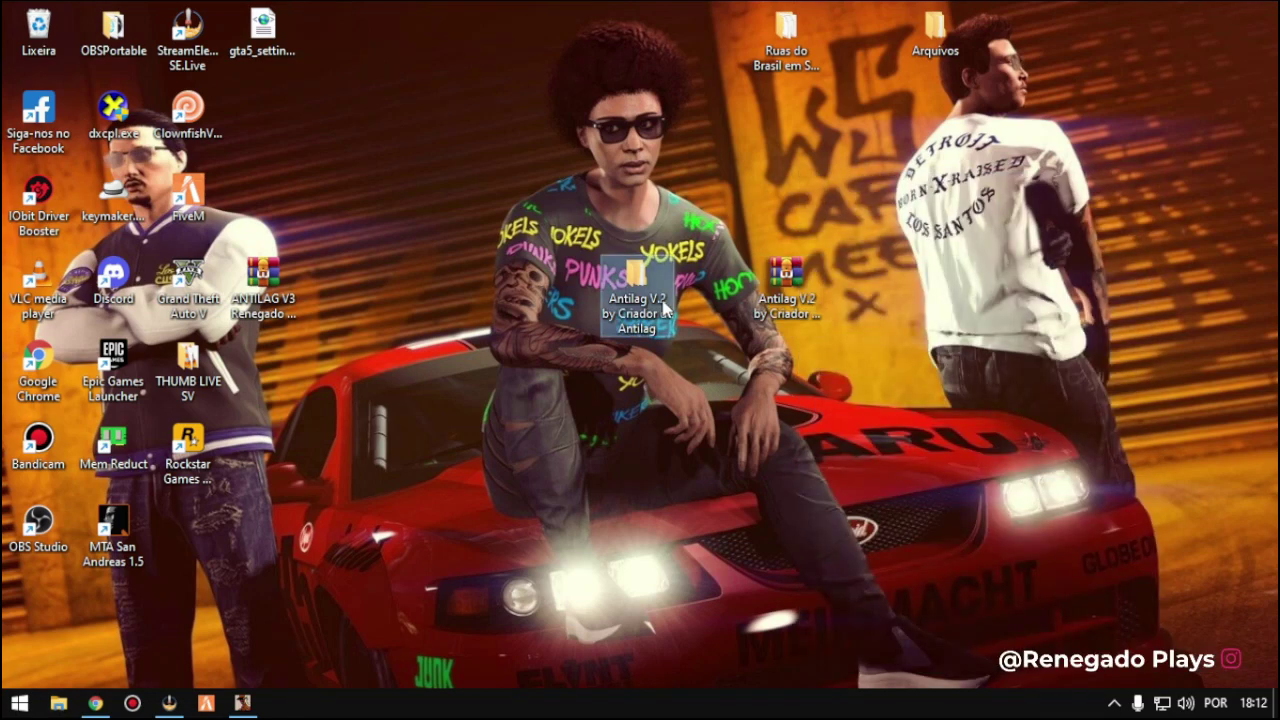
pyautogui.rightClick(655, 300)
pyautogui.click(724, 671)
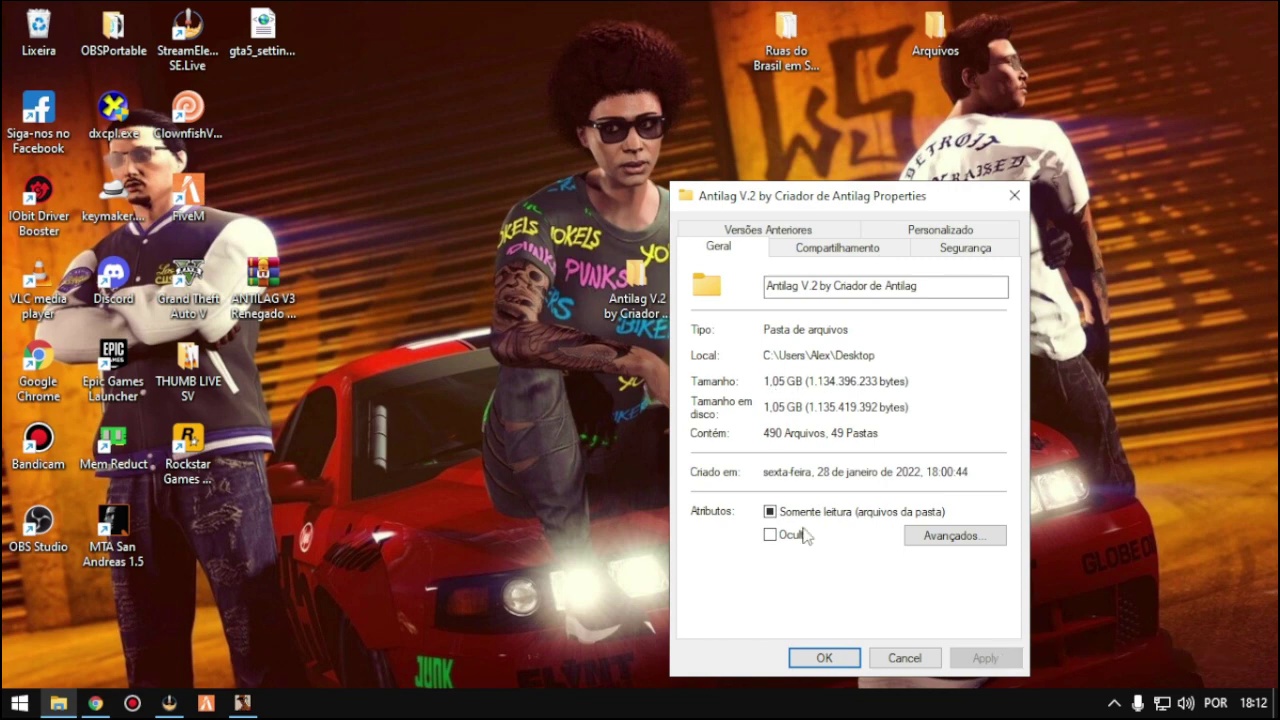
pyautogui.click(905, 657)
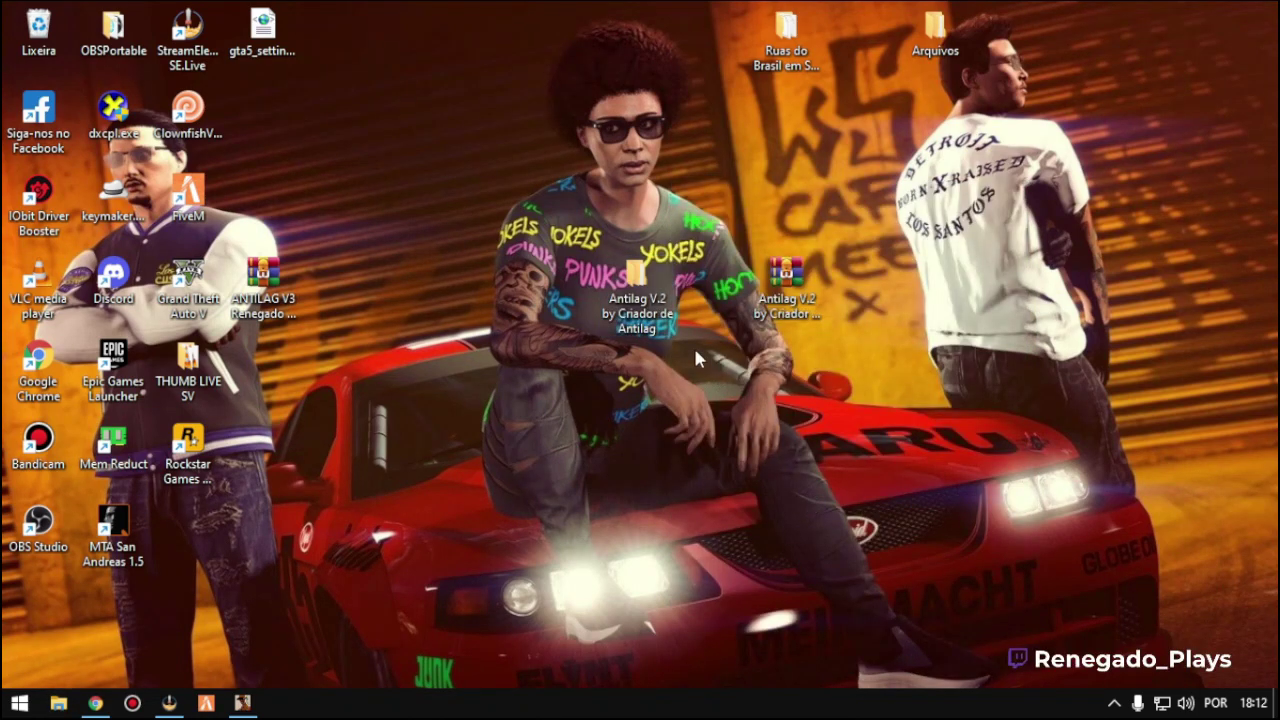
pyautogui.rightClick(790, 273)
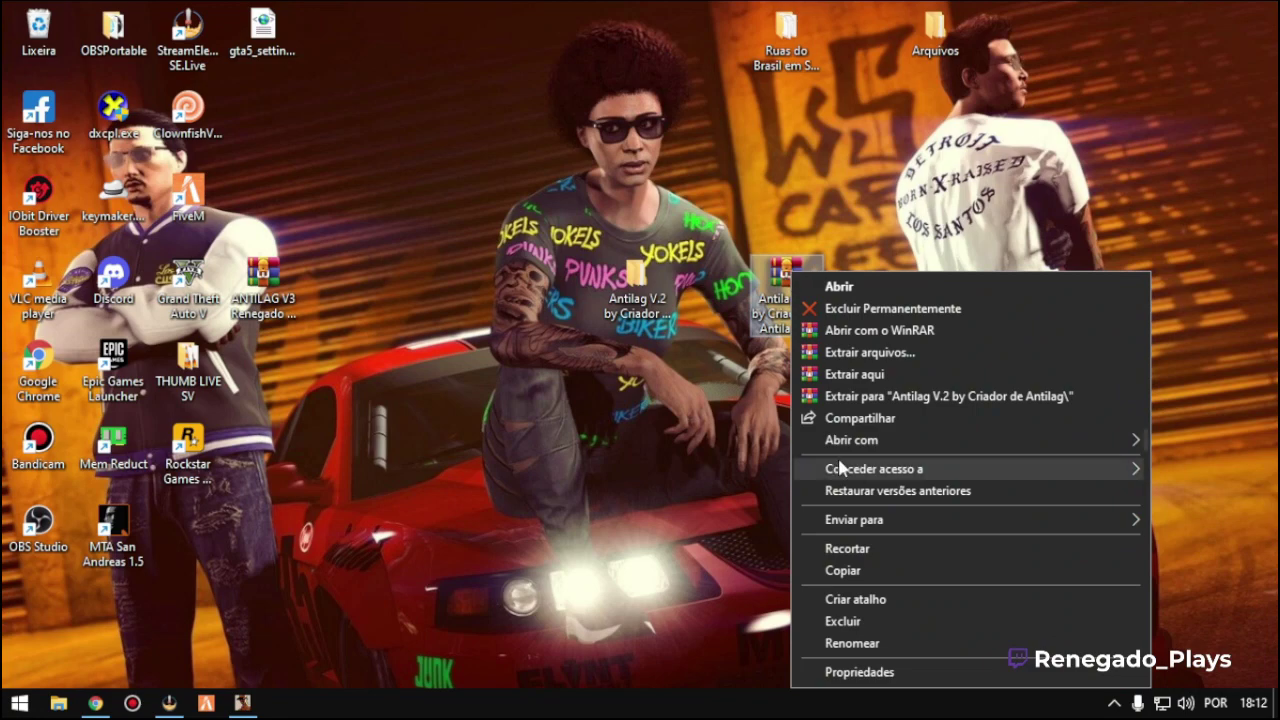
pyautogui.click(859, 352)
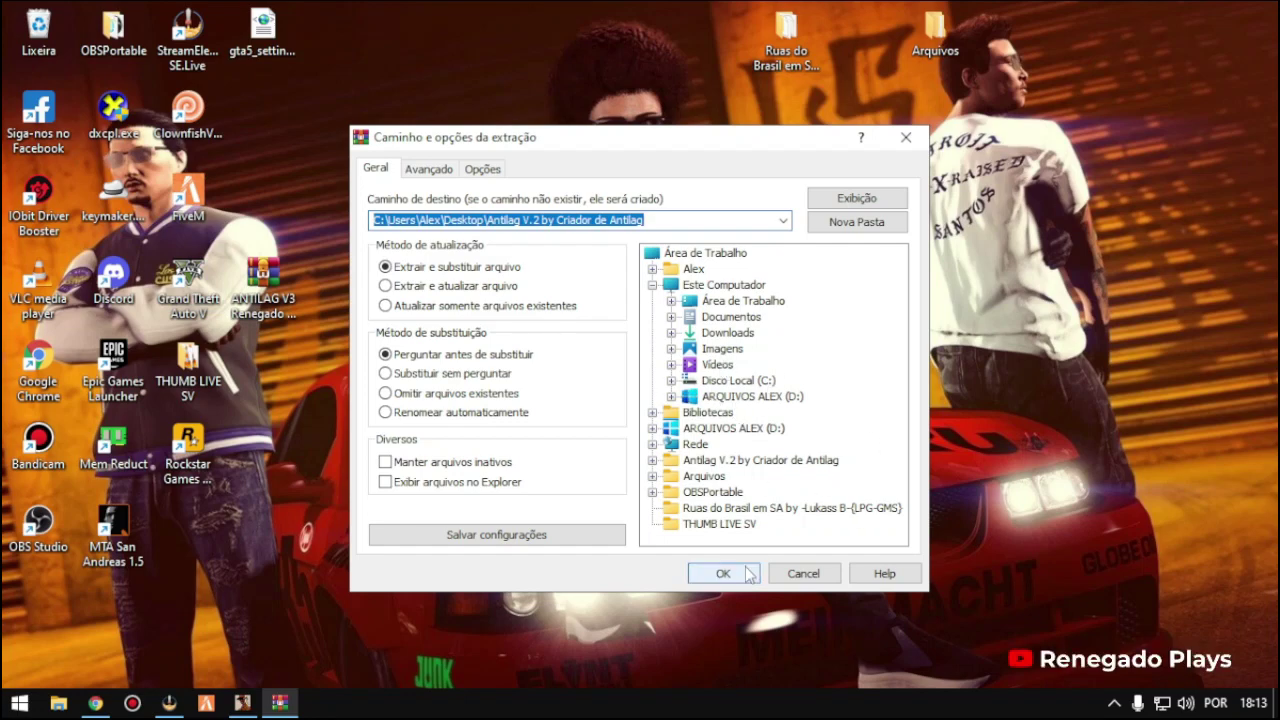
pyautogui.click(800, 573)
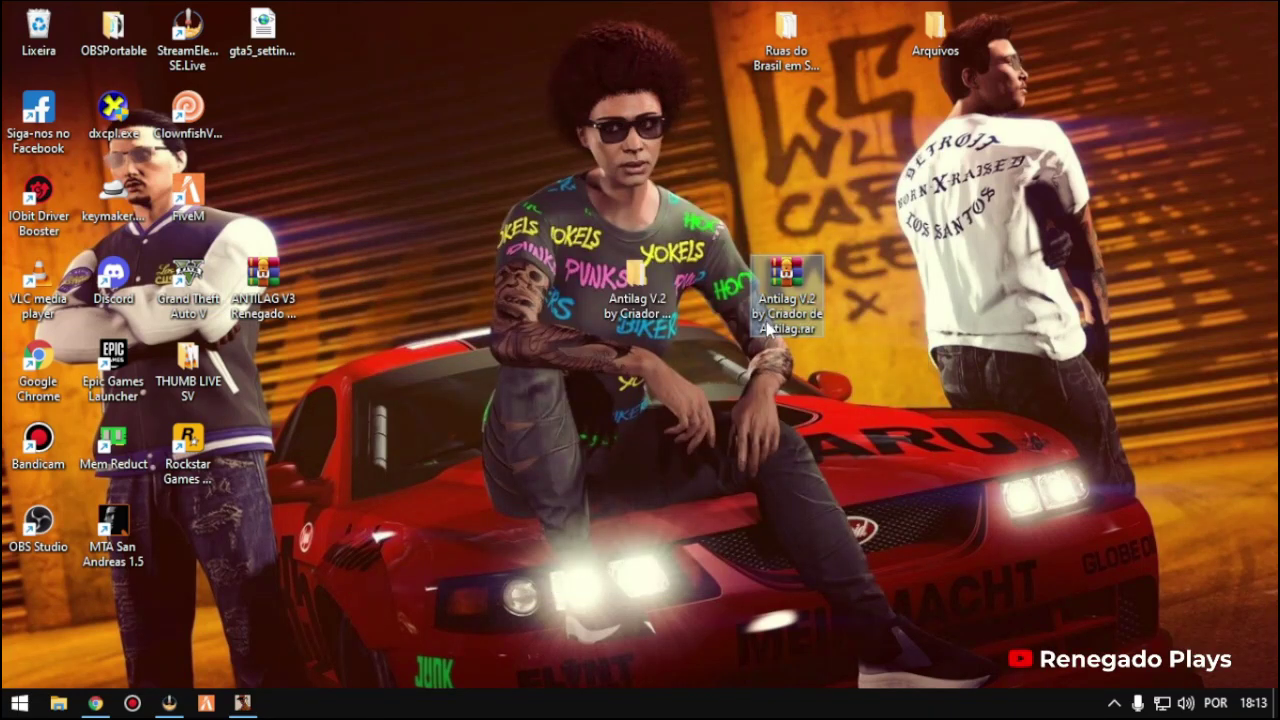
pyautogui.rightClick(767, 328)
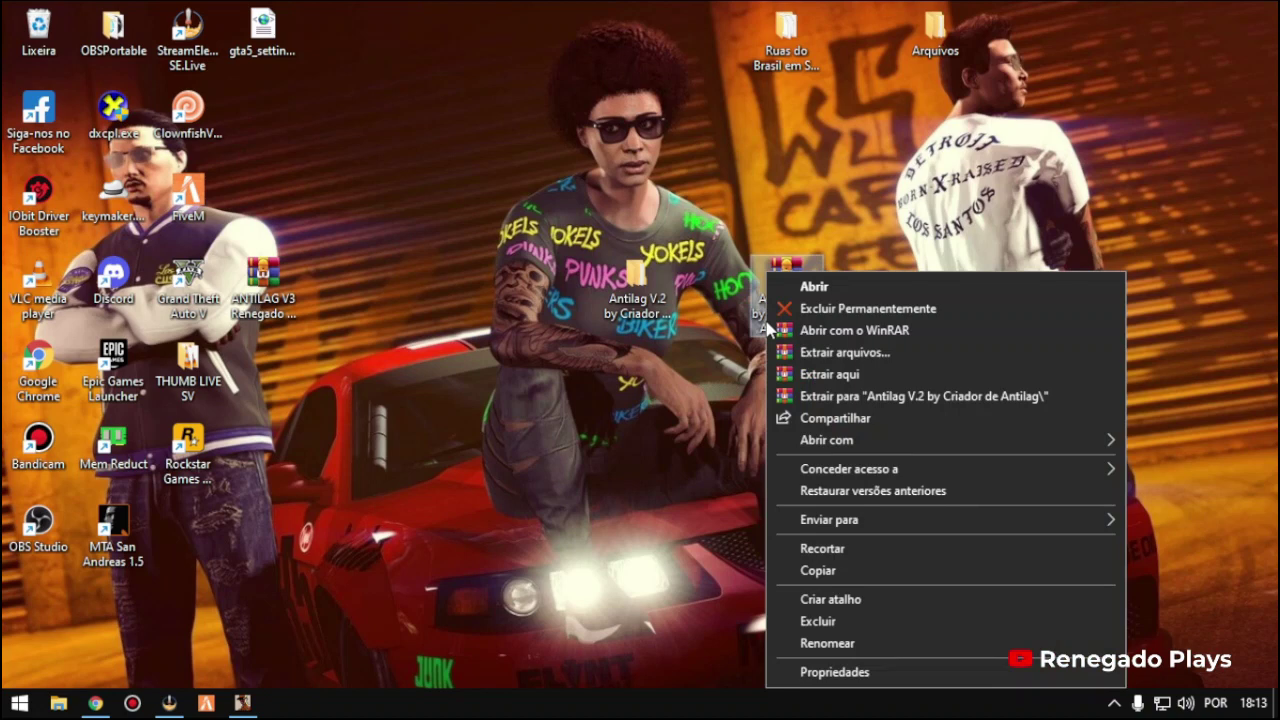
pyautogui.click(822, 372)
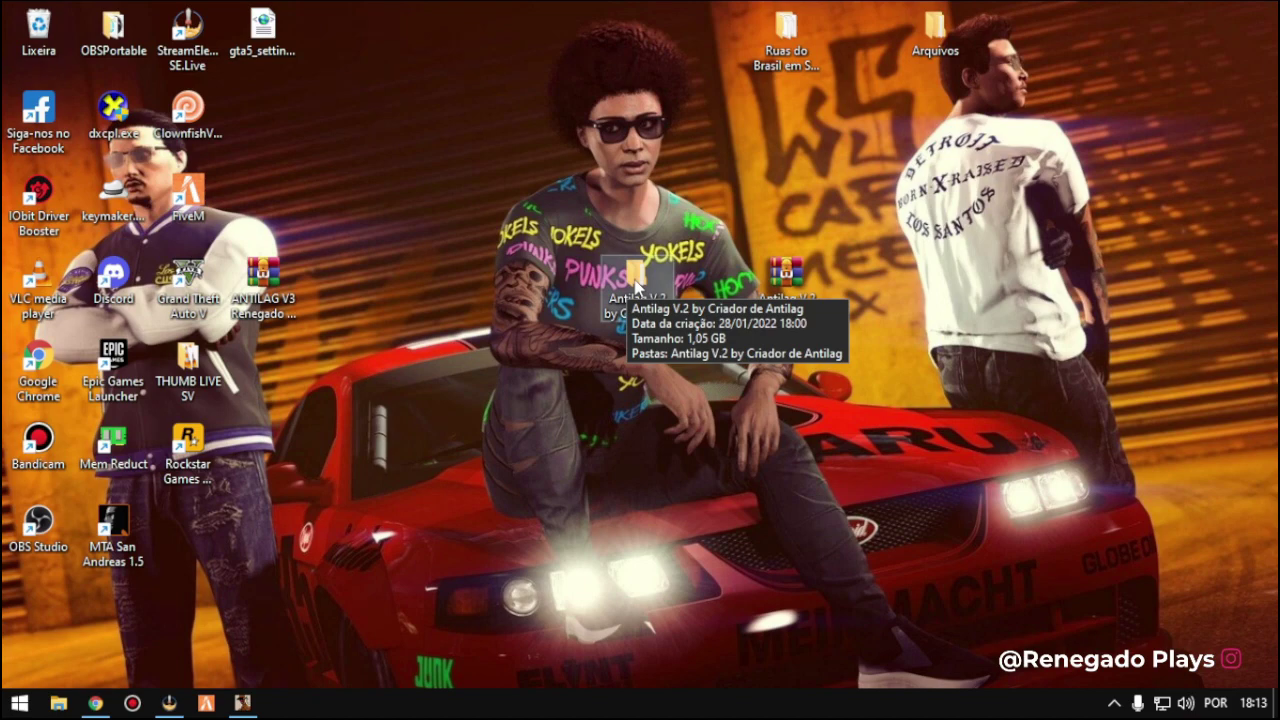
# Open the Antilag V.2 by Criador de Antilag folder and its inner folder of the same name, and examine the game files.
pyautogui.doubleClick(636, 285)
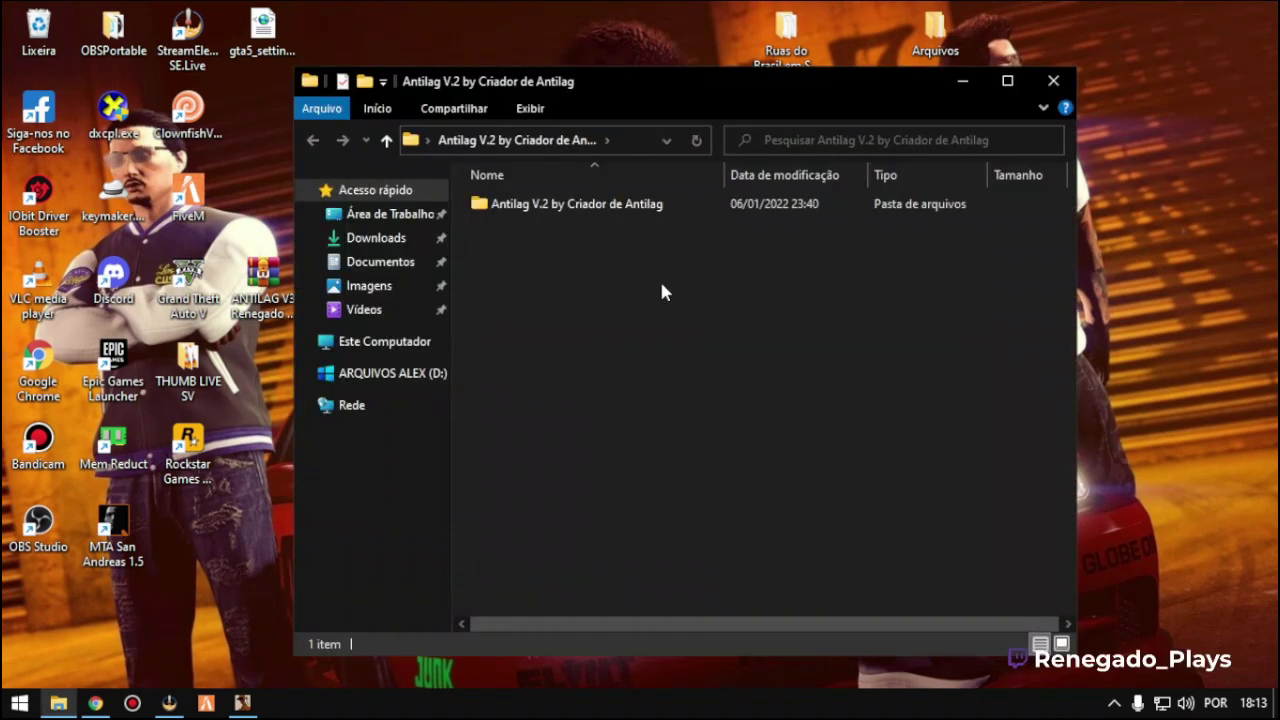
pyautogui.moveTo(641, 85); pyautogui.dragTo(664, 70)
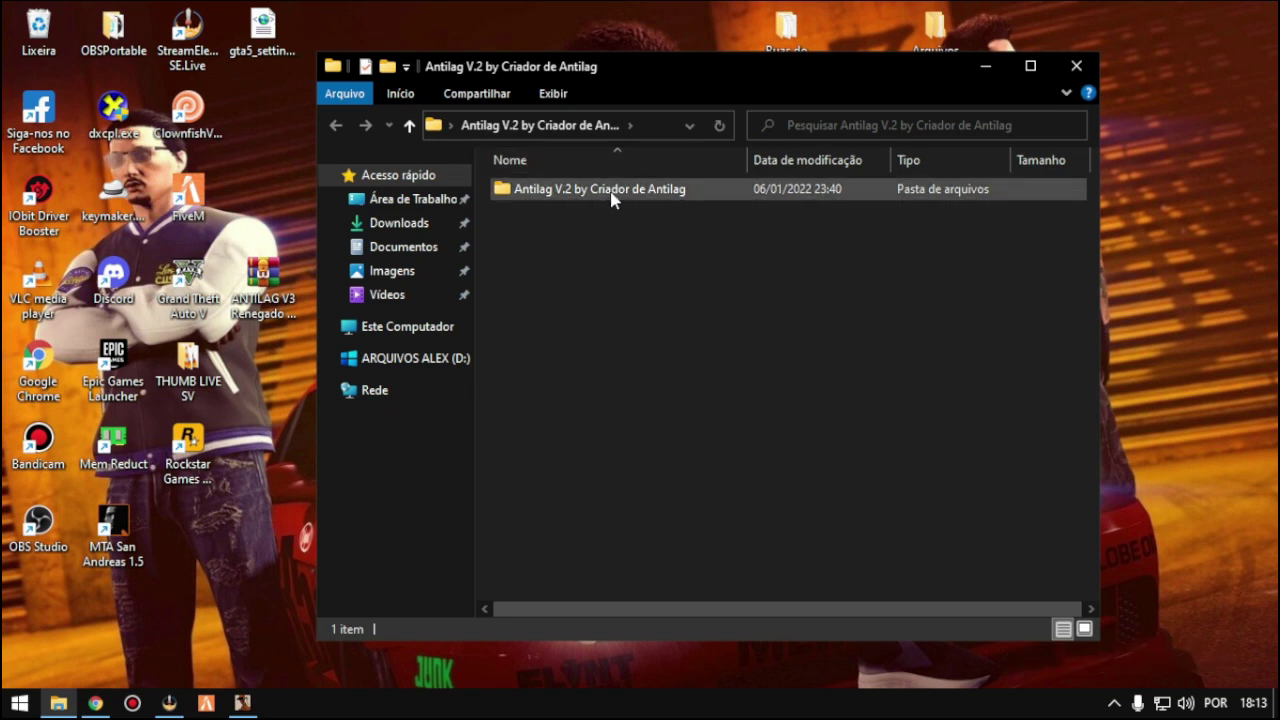
pyautogui.doubleClick(612, 192)
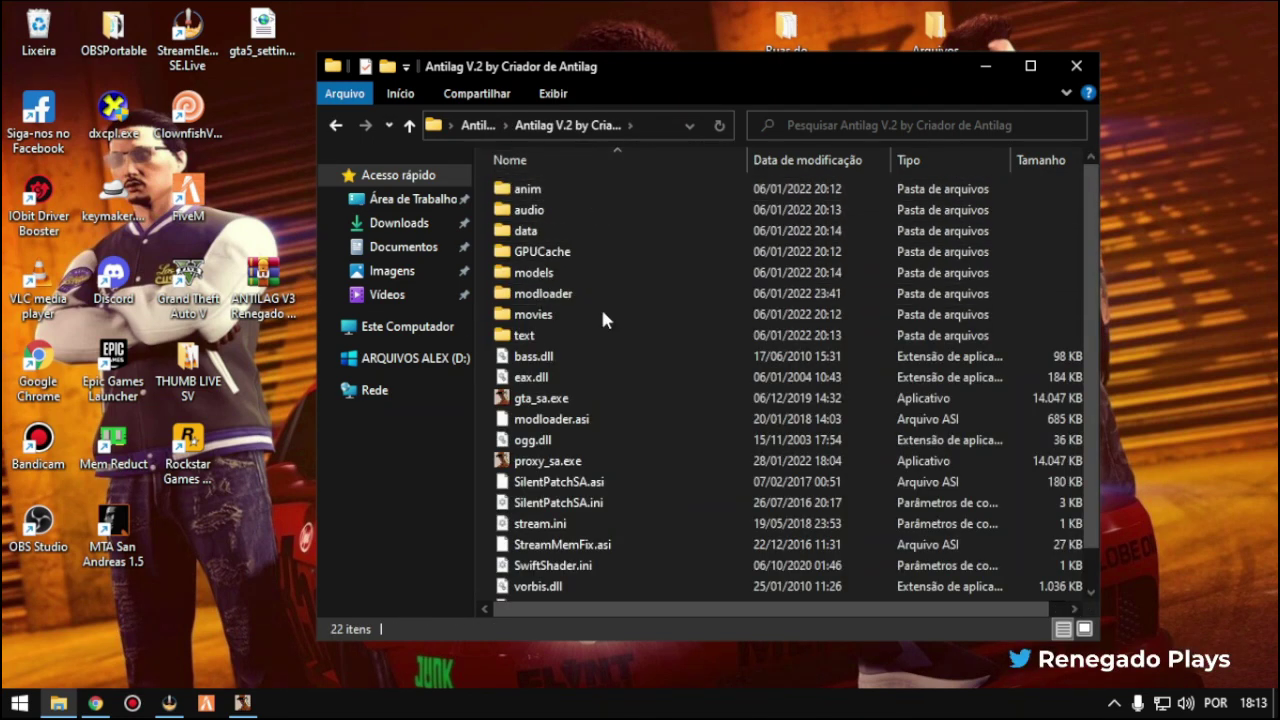
pyautogui.scroll(-1, 586, 578)
pyautogui.scroll(1, 639, 557)
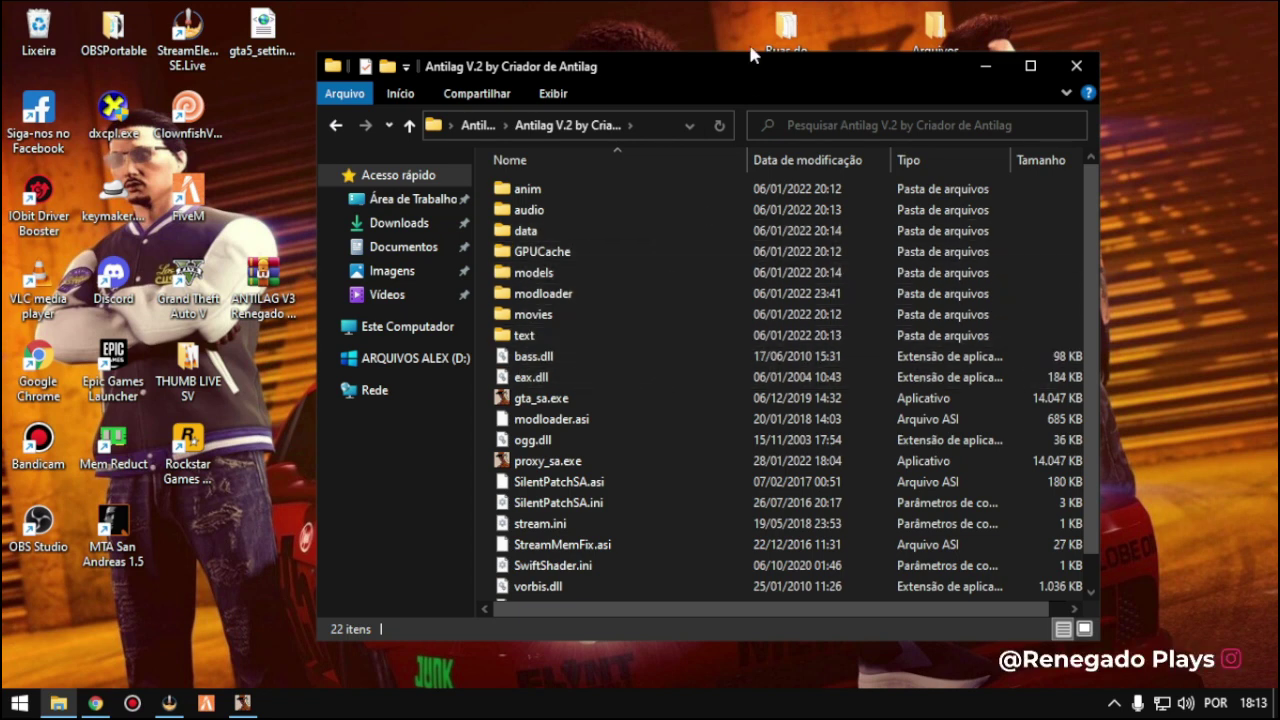
pyautogui.moveTo(733, 63); pyautogui.dragTo(687, 69)
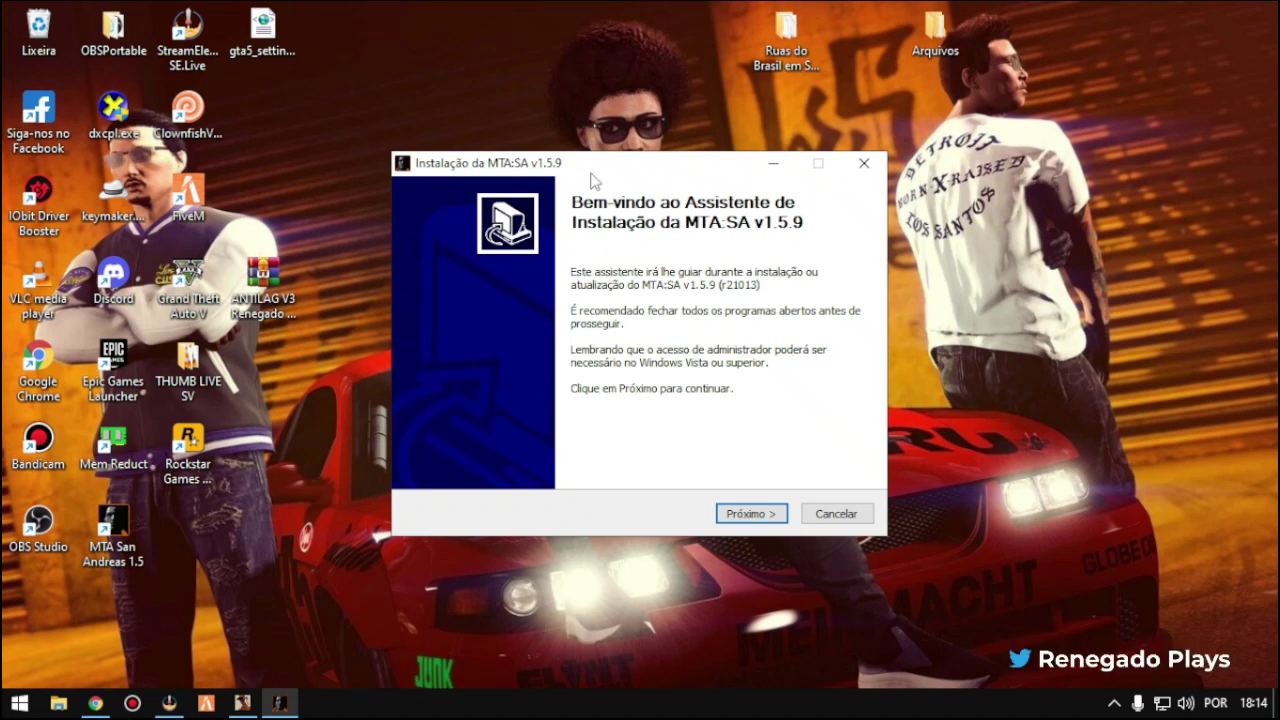
# Go past the welcome page of the MTA:SA v1.5.9 installer and accept the license agreement.
pyautogui.moveTo(567, 163); pyautogui.dragTo(632, 170)
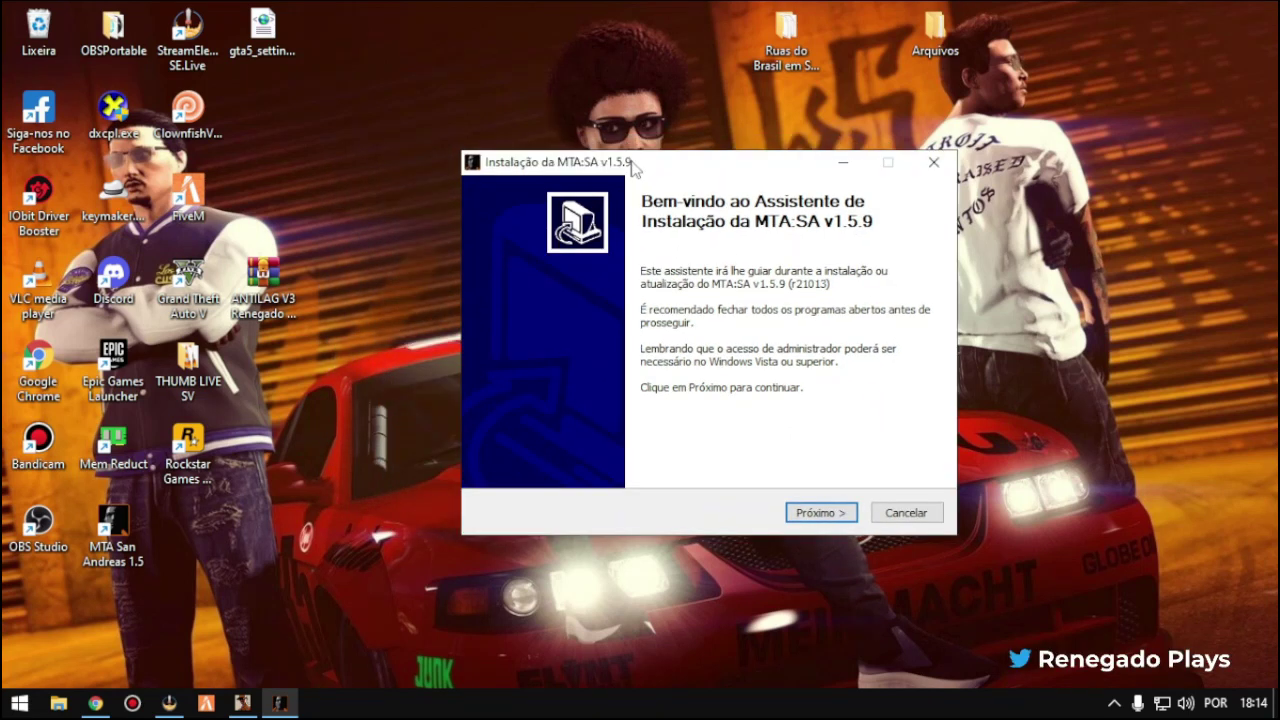
pyautogui.moveTo(735, 168); pyautogui.dragTo(610, 160)
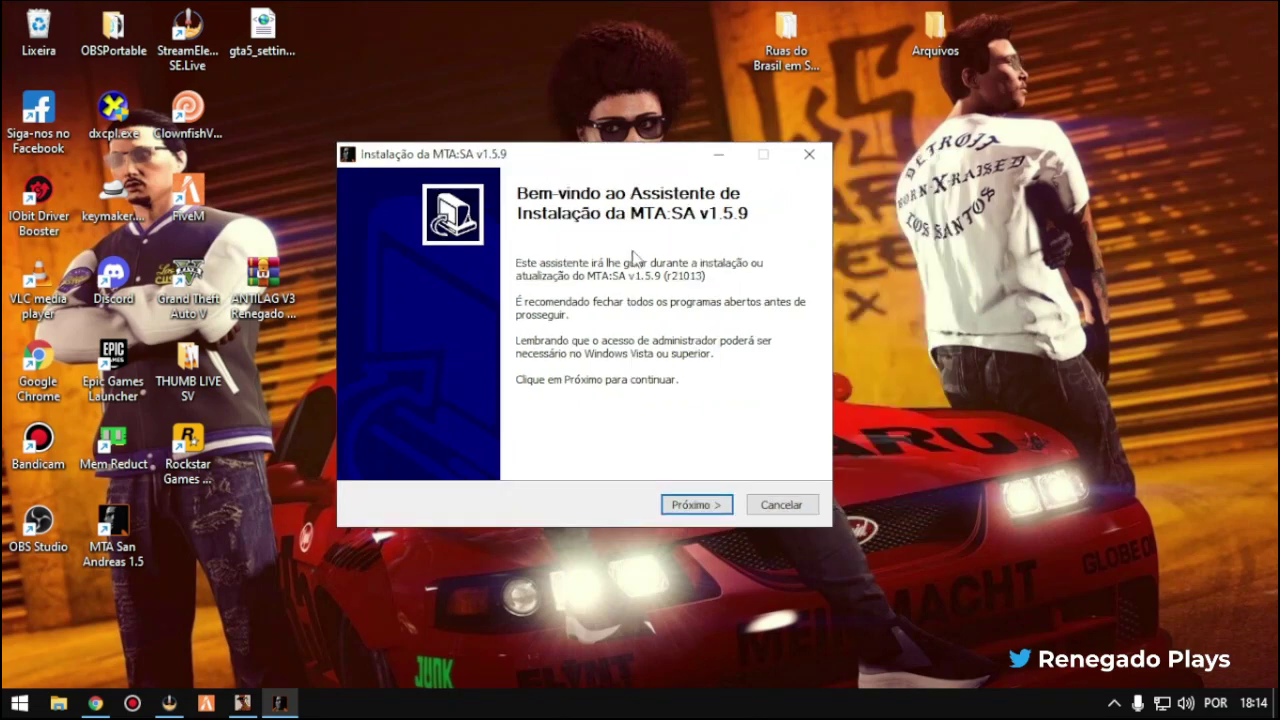
pyautogui.click(700, 505)
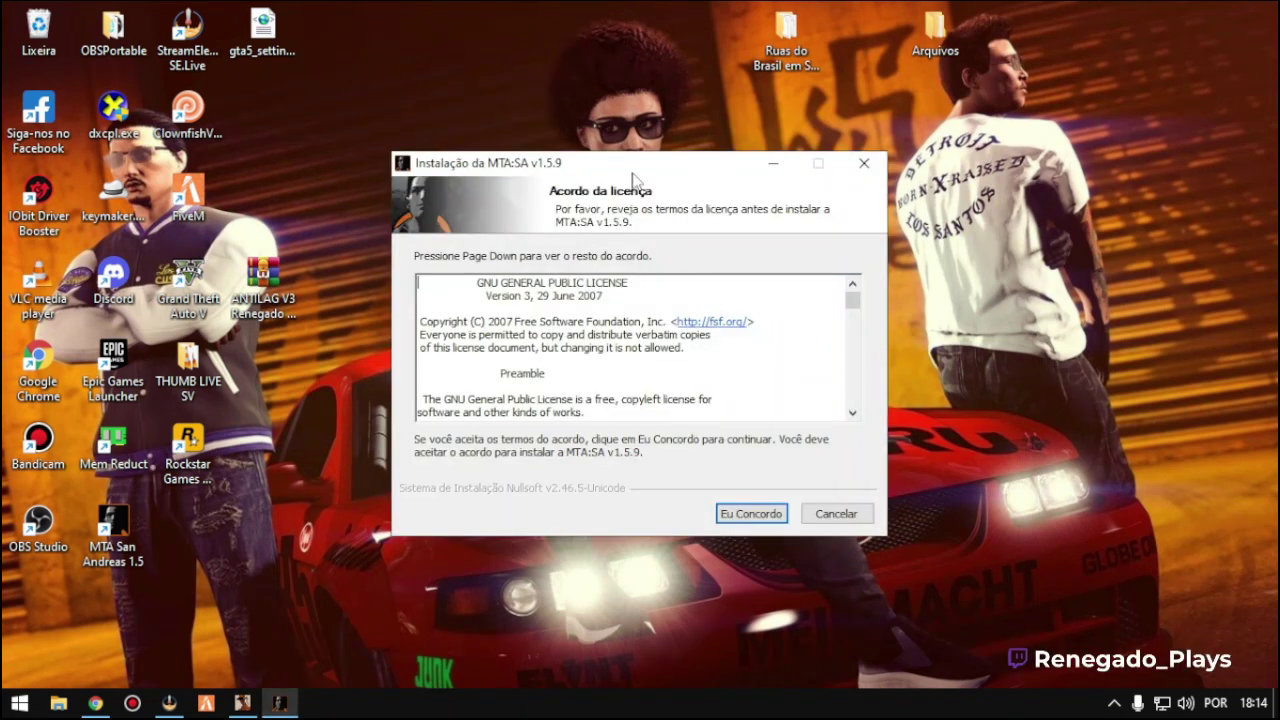
pyautogui.moveTo(617, 166); pyautogui.dragTo(635, 138)
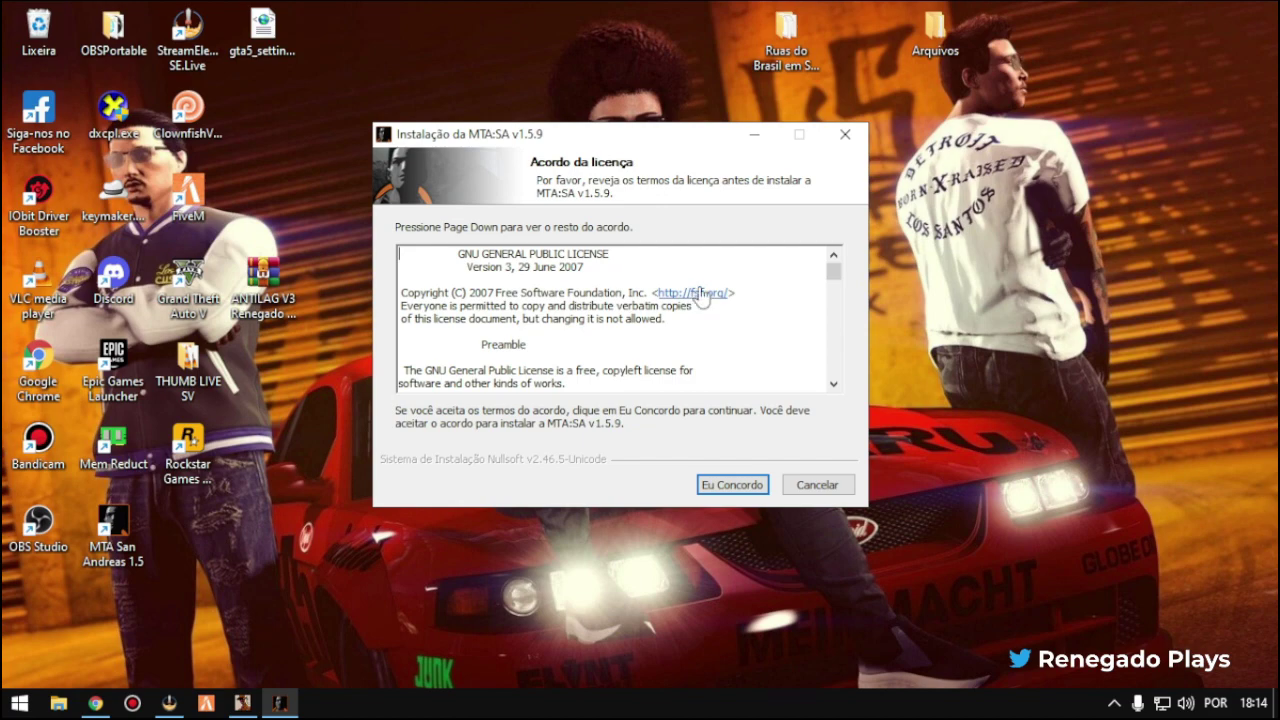
pyautogui.moveTo(833, 274)
pyautogui.mouseDown()
pyautogui.moveTo(831, 337)
pyautogui.moveTo(840, 270)
pyautogui.mouseUp()
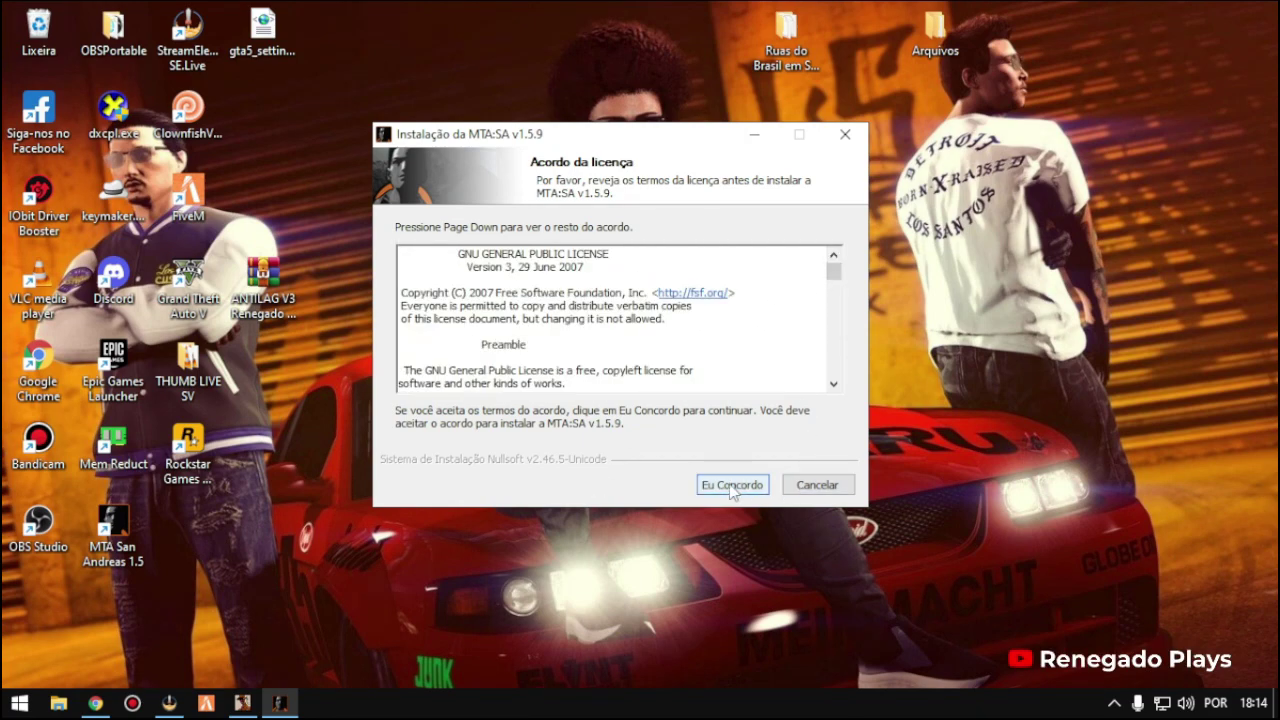
pyautogui.click(734, 486)
pyautogui.click(732, 485)
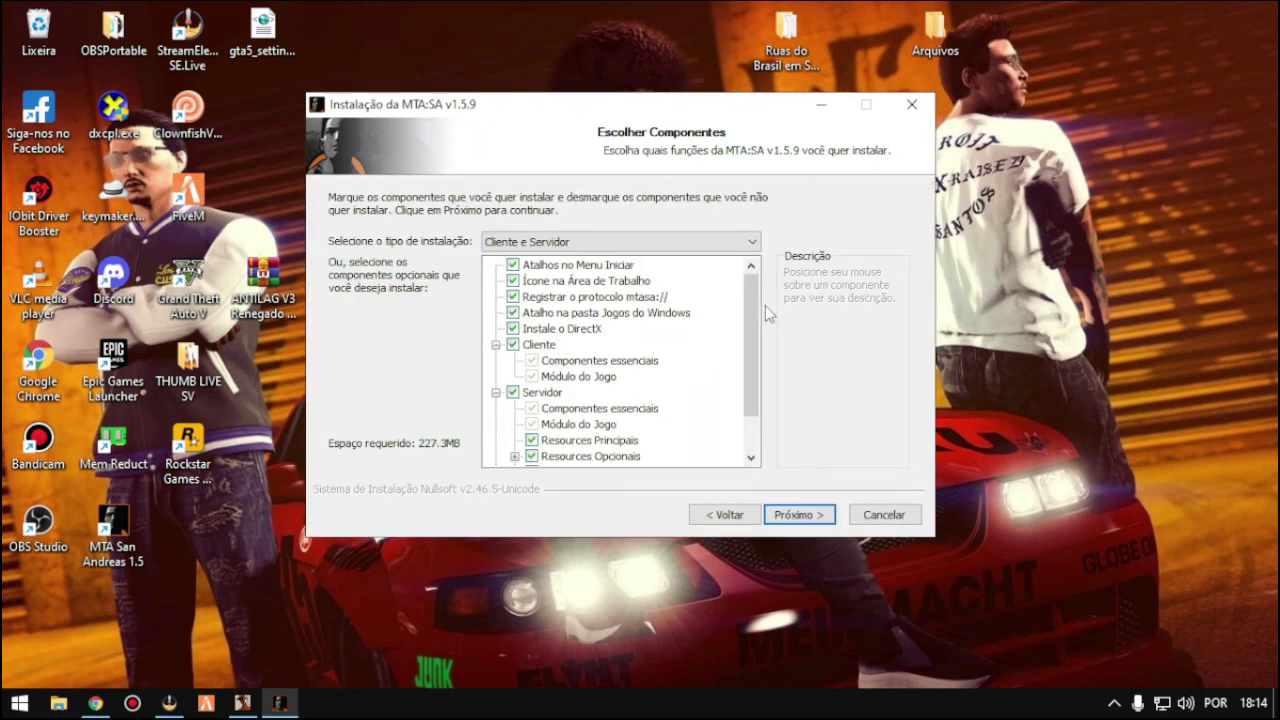
# Add the Module SDK component to the installation and accept the default MTA San Andreas 1.5 destination folder.
pyautogui.moveTo(757, 305); pyautogui.dragTo(760, 352)
pyautogui.moveTo(545, 460)
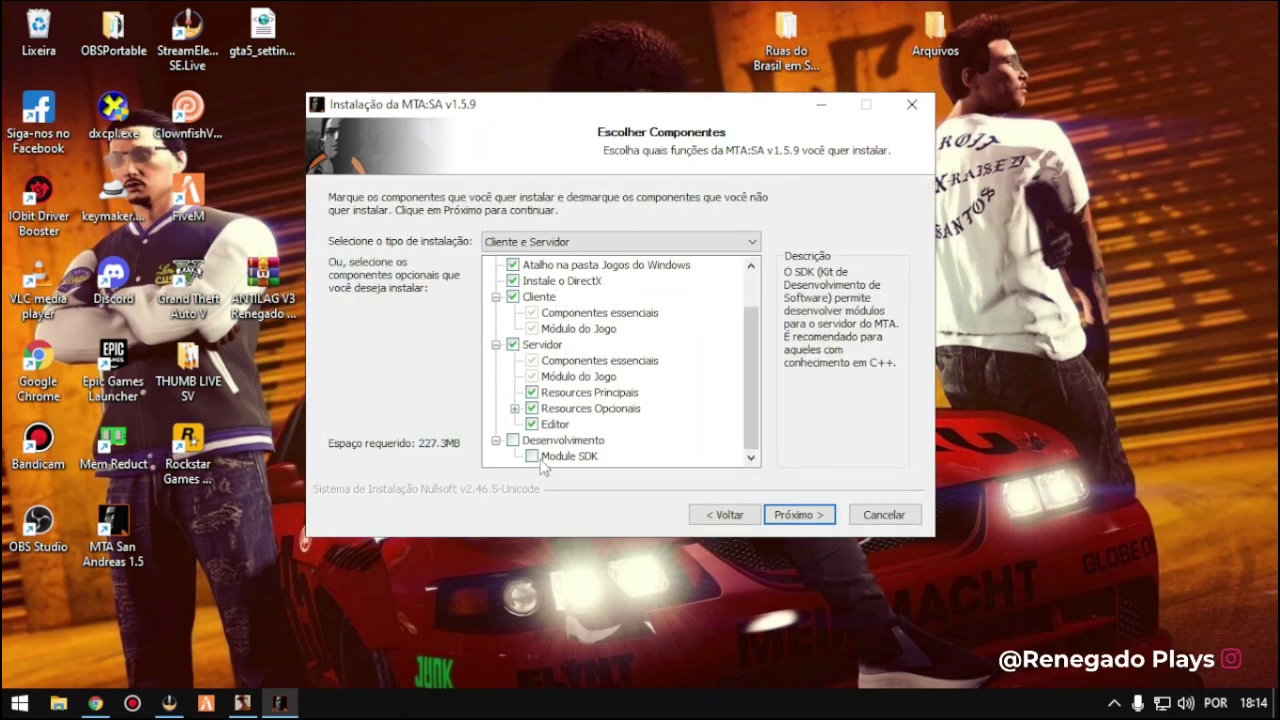
pyautogui.click(533, 457)
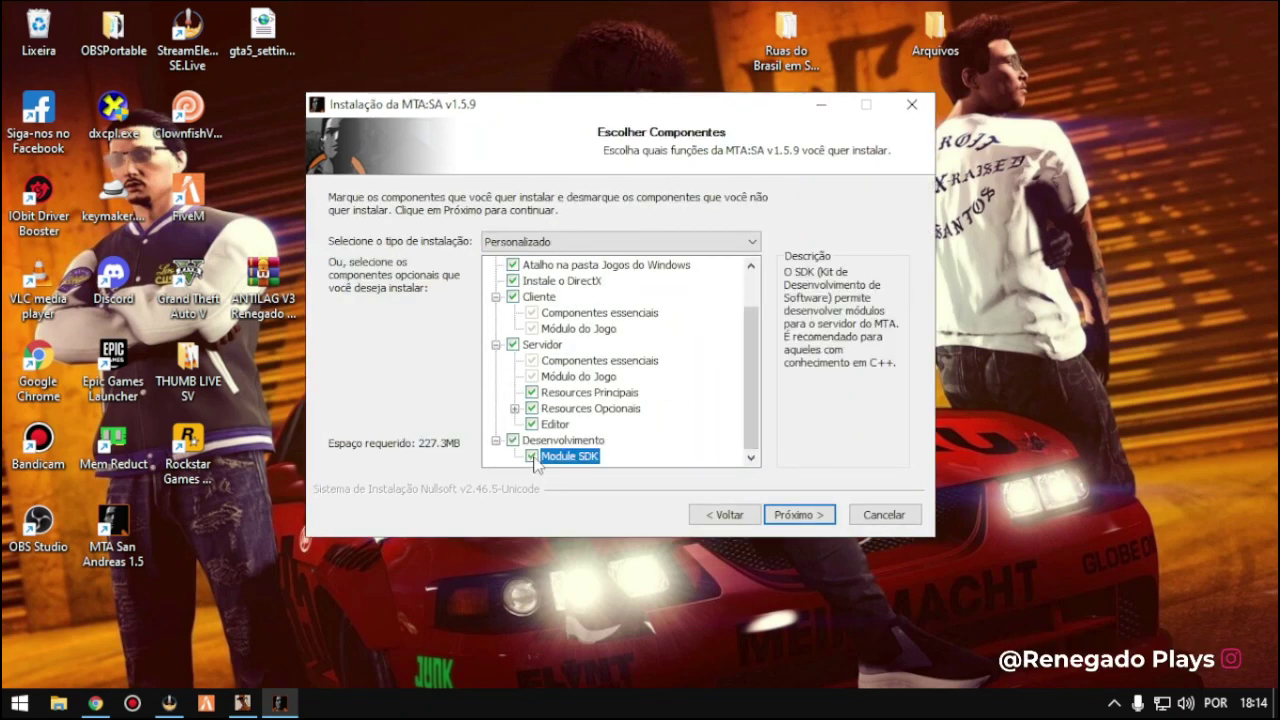
pyautogui.click(812, 515)
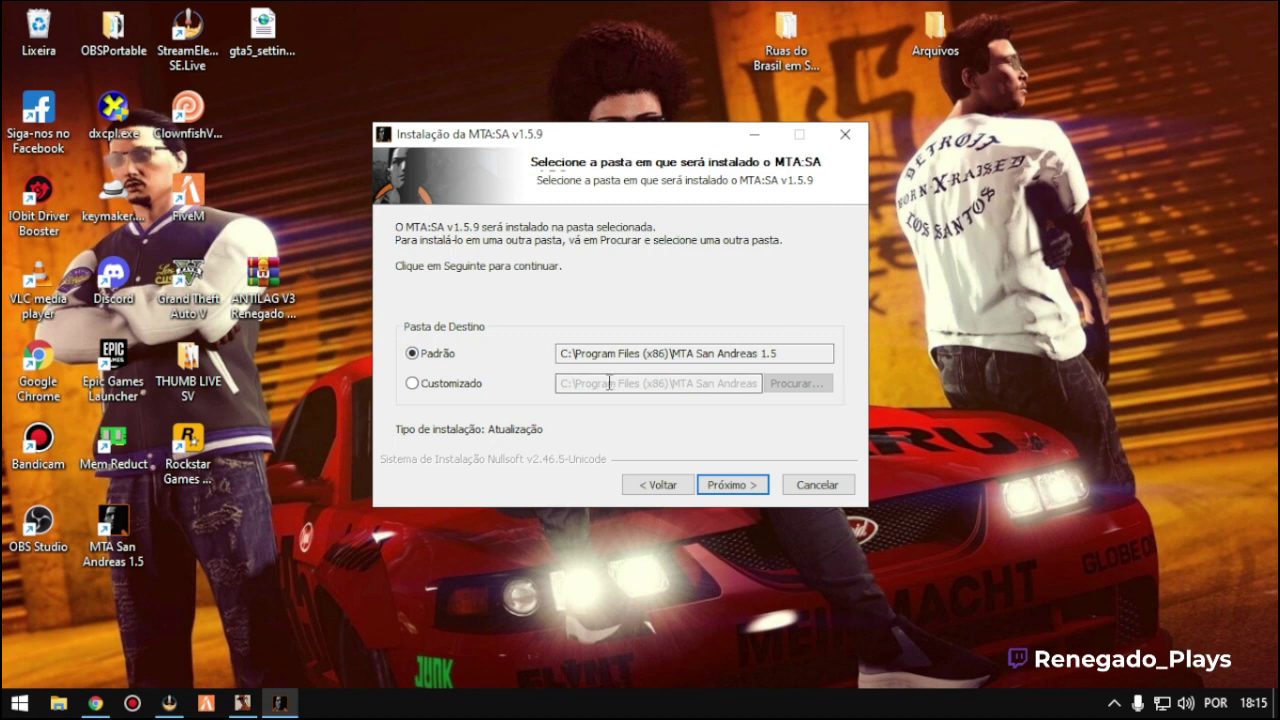
pyautogui.click(728, 482)
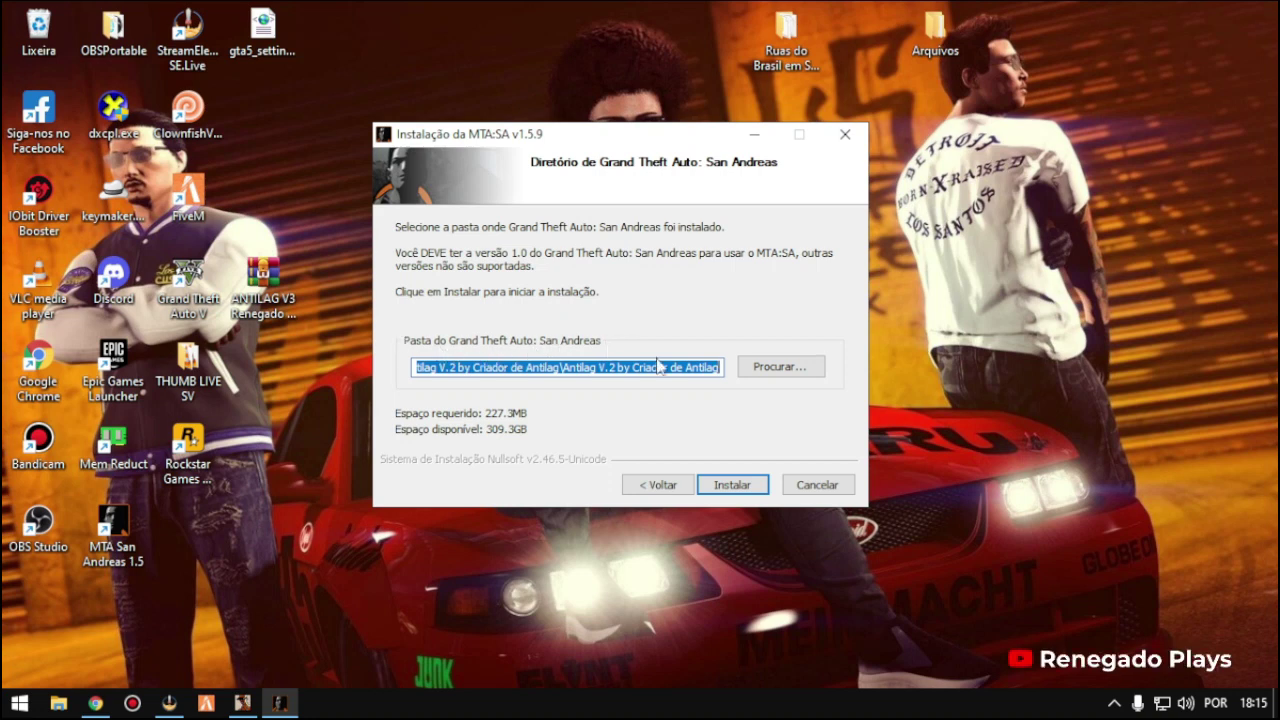
# Choose the inner Antilag V.2 by Criador de Antilag folder on the desktop as the Grand Theft Auto: San Andreas directory.
pyautogui.click(786, 369)
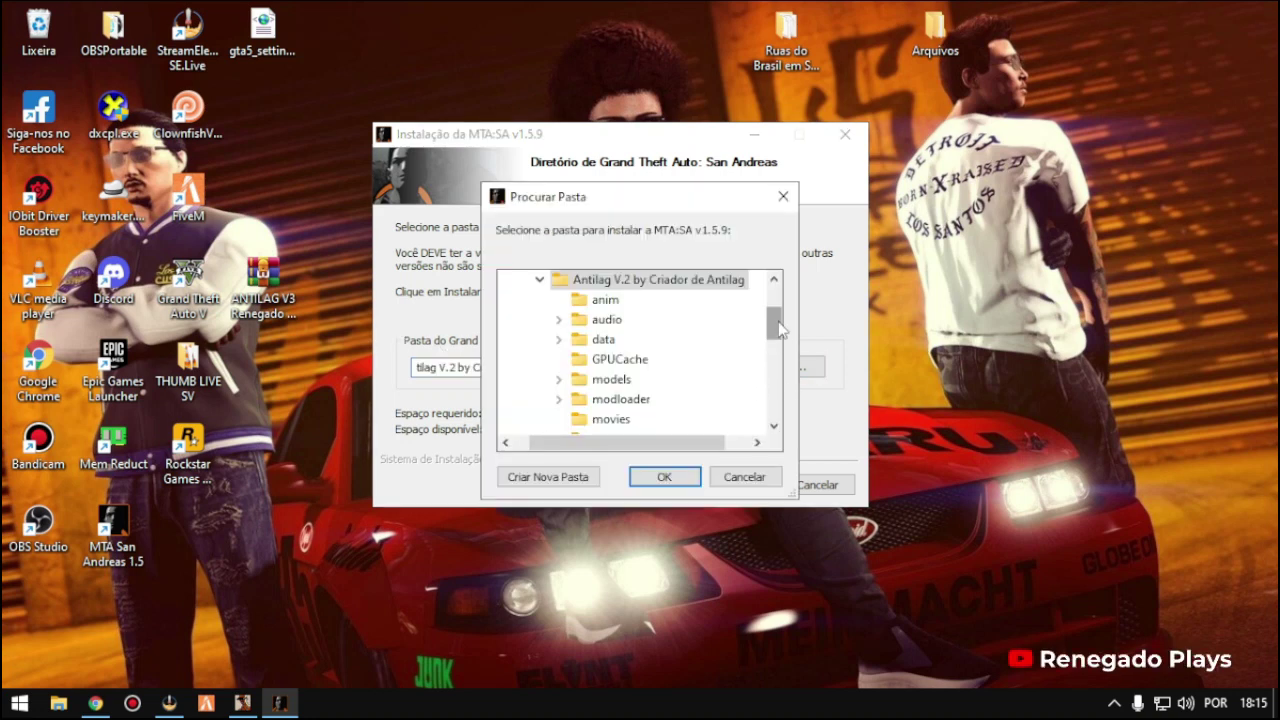
pyautogui.moveTo(778, 330); pyautogui.dragTo(783, 302)
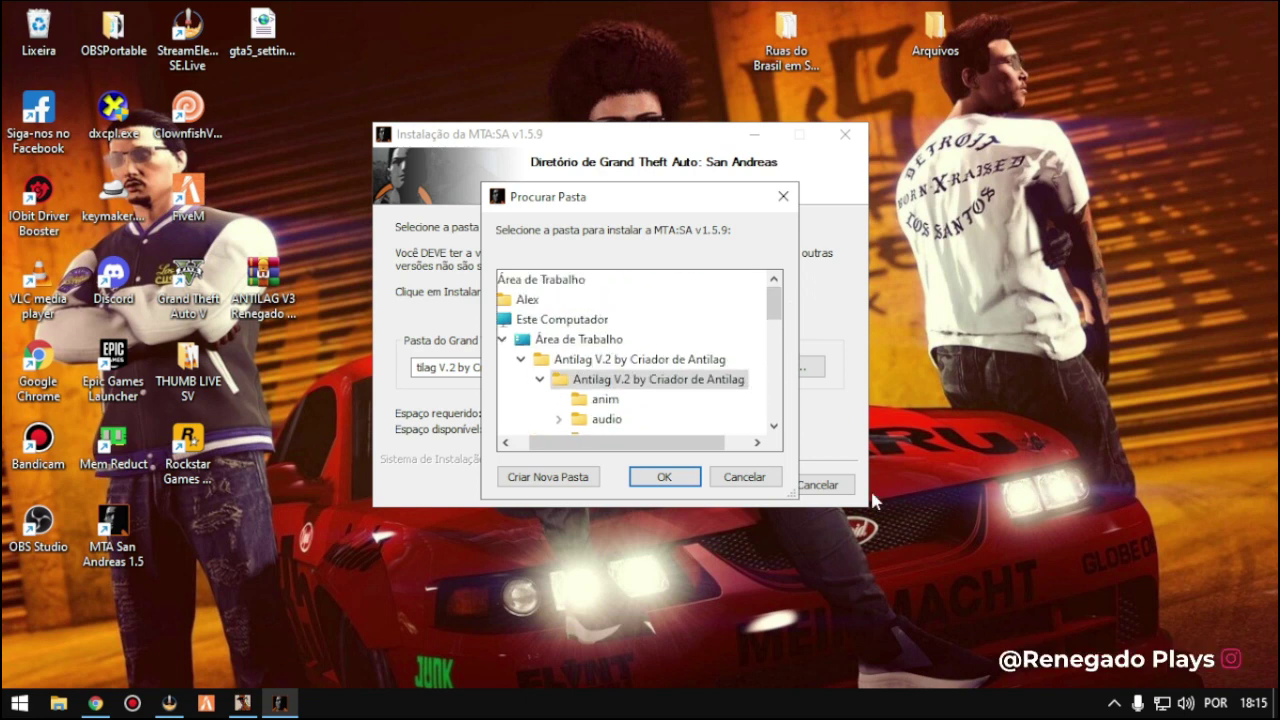
pyautogui.click(636, 358)
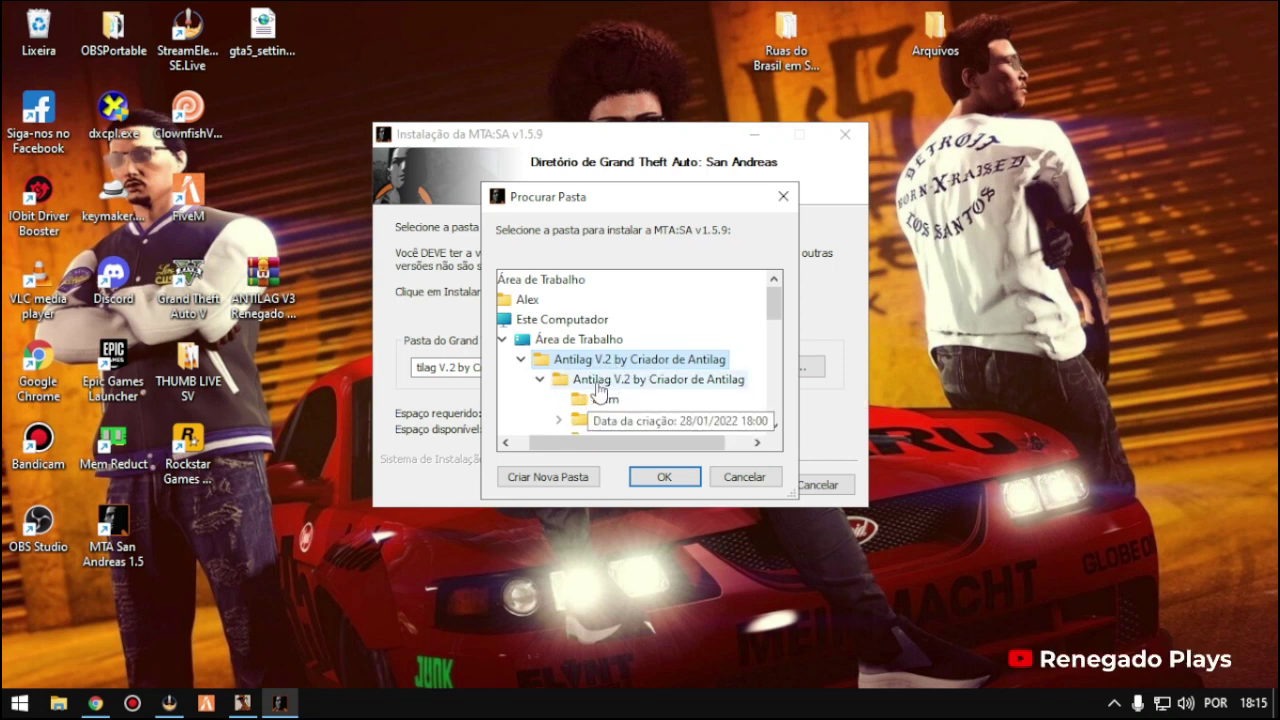
pyautogui.click(634, 385)
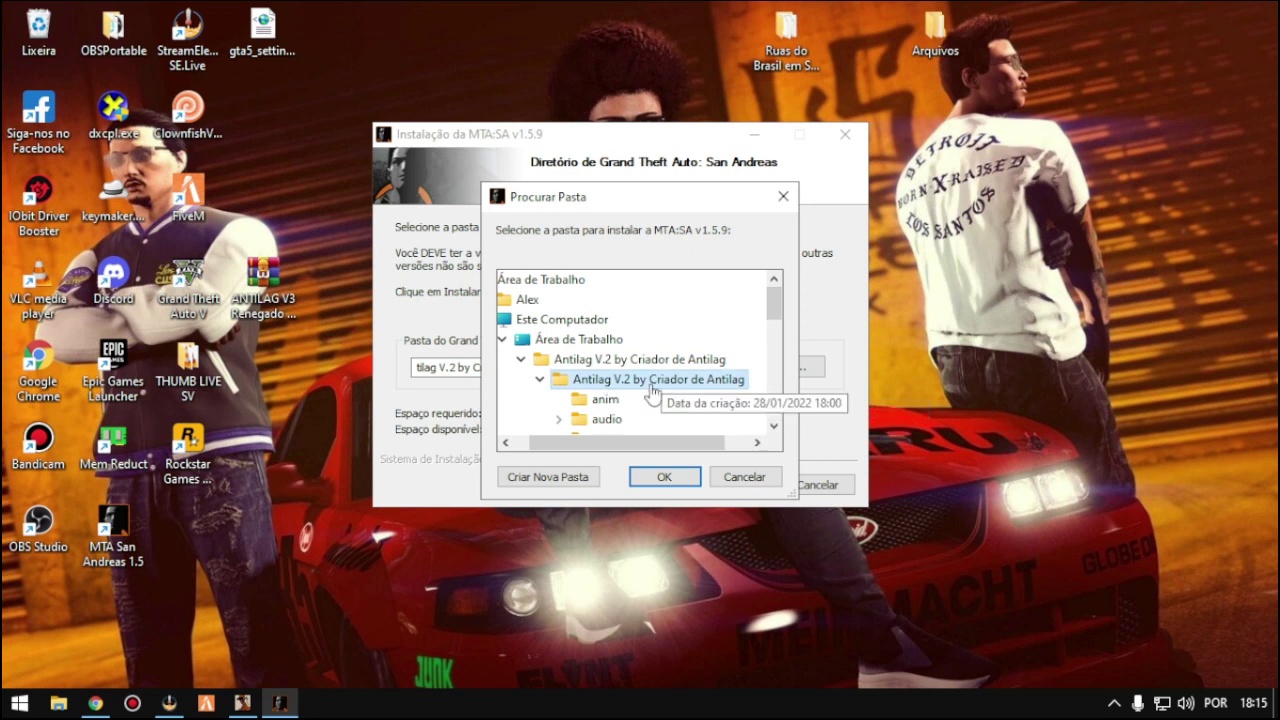
pyautogui.scroll(-2, 645, 410)
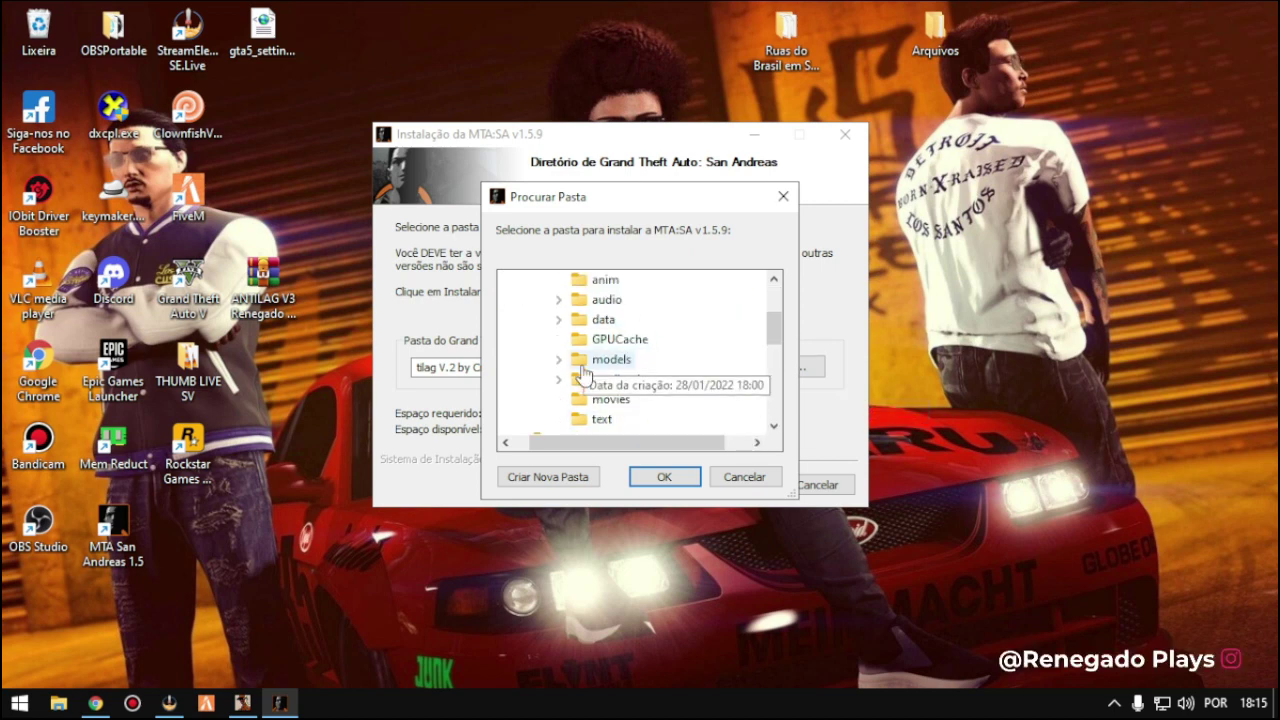
pyautogui.click(661, 480)
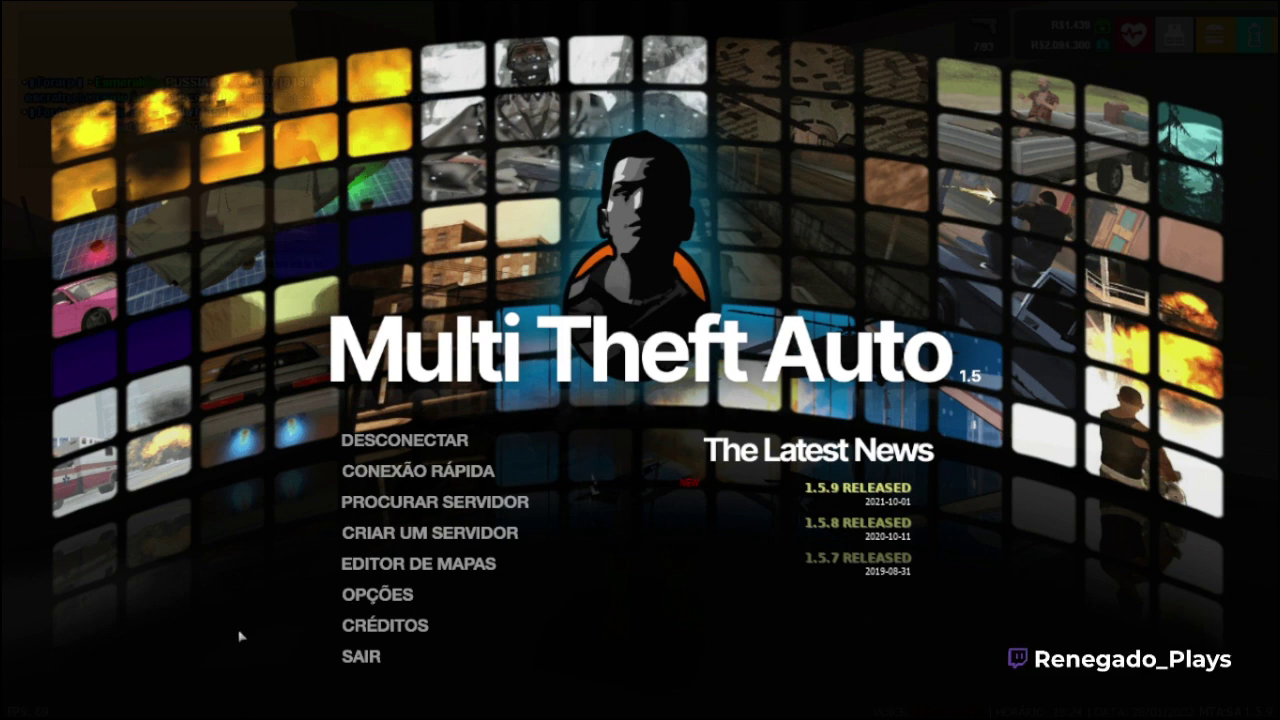
# Open the video settings (Vídeo) and examine the general options and the available screen resolutions.
pyautogui.click(390, 608)
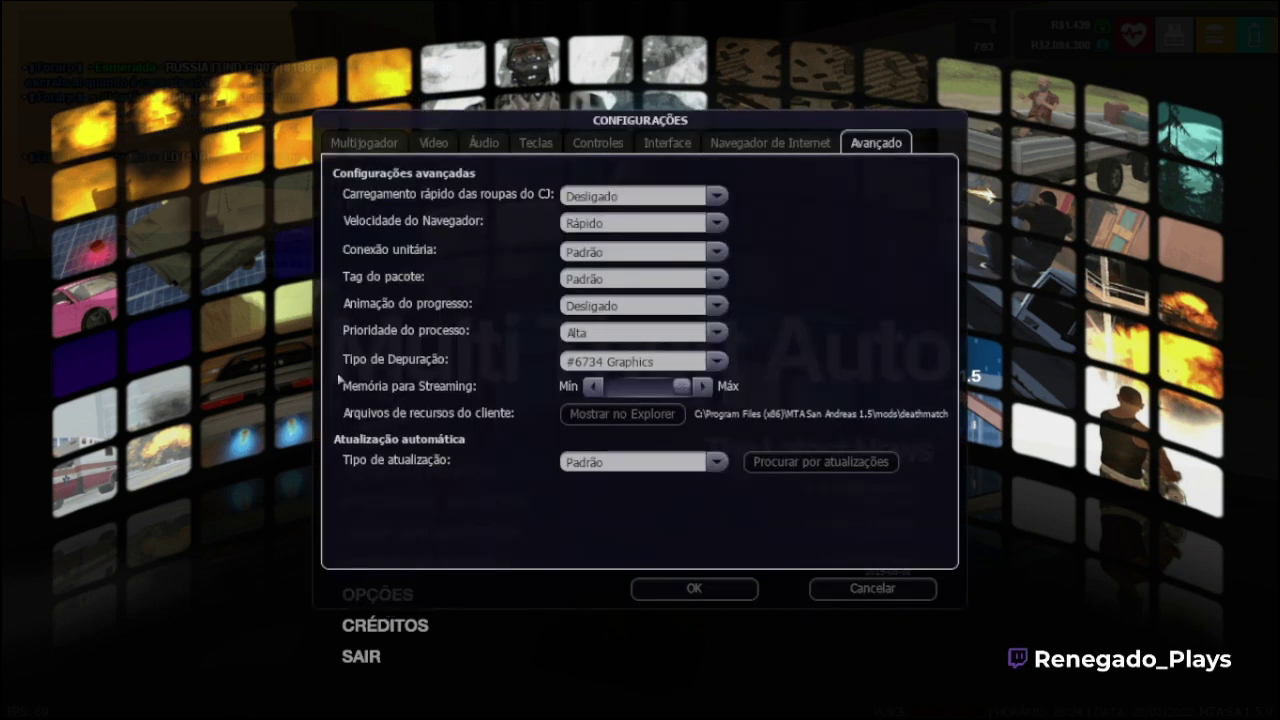
pyautogui.click(424, 148)
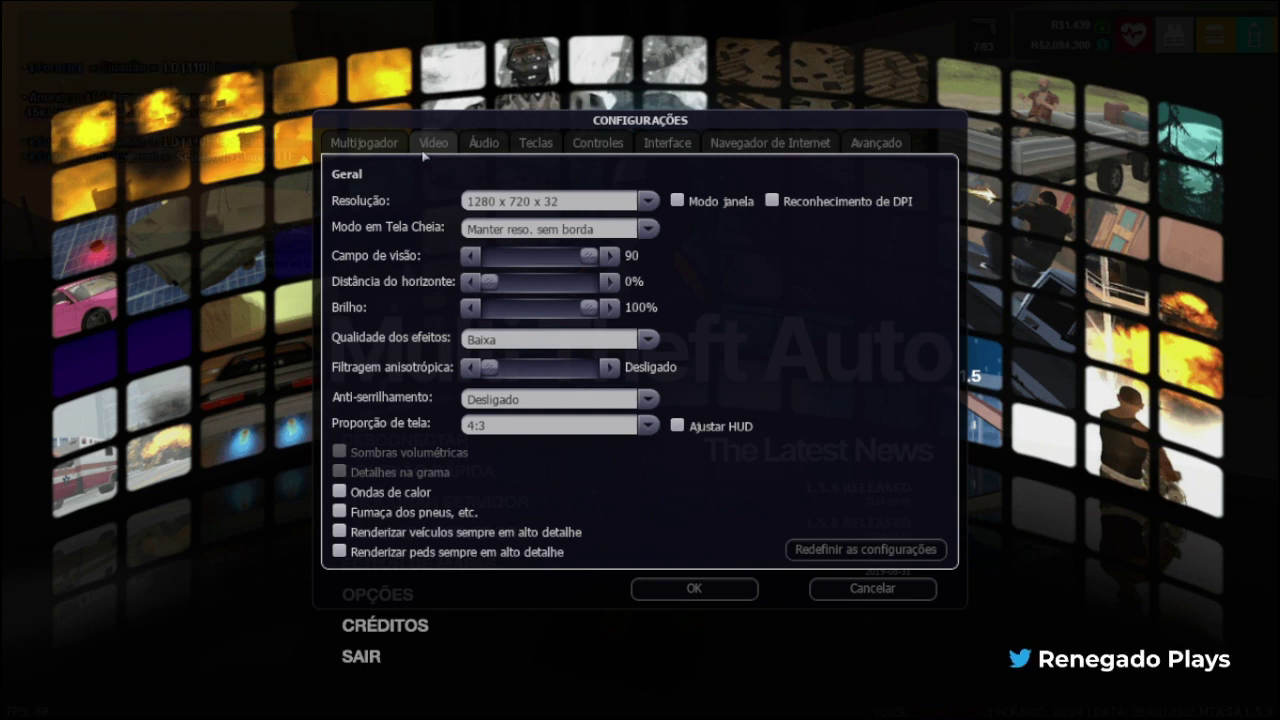
pyautogui.click(424, 150)
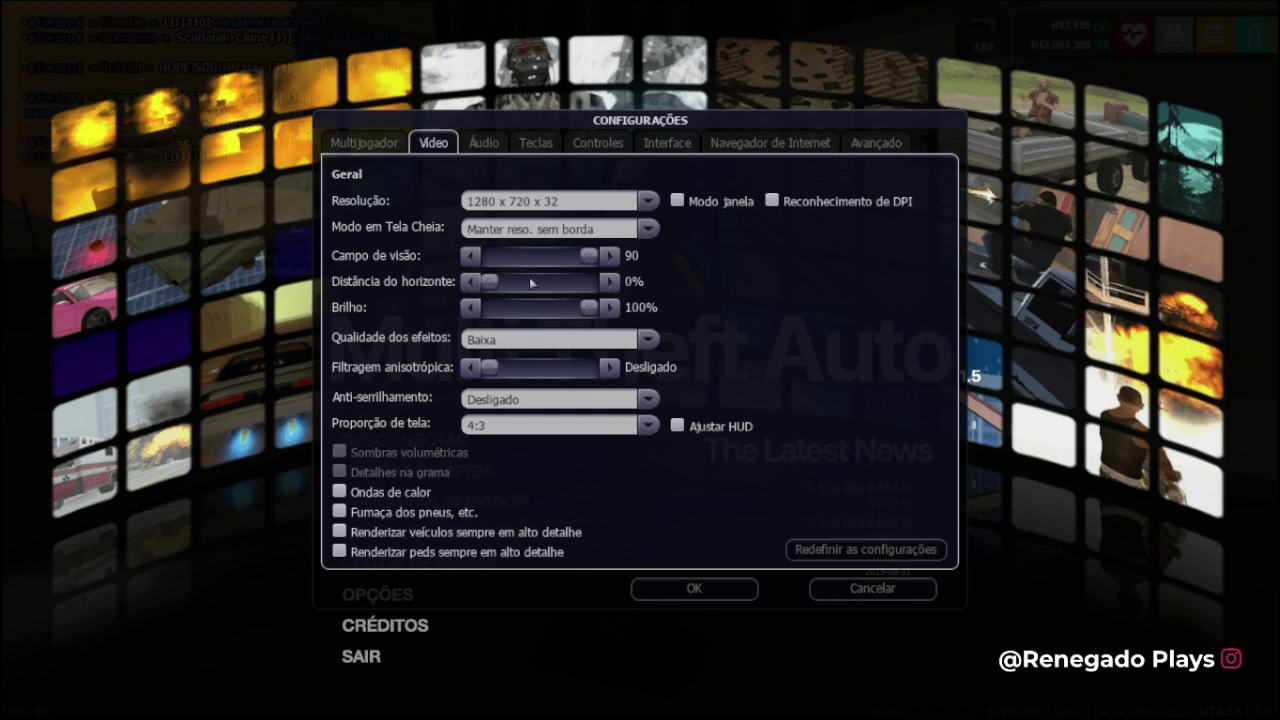
pyautogui.click(649, 202)
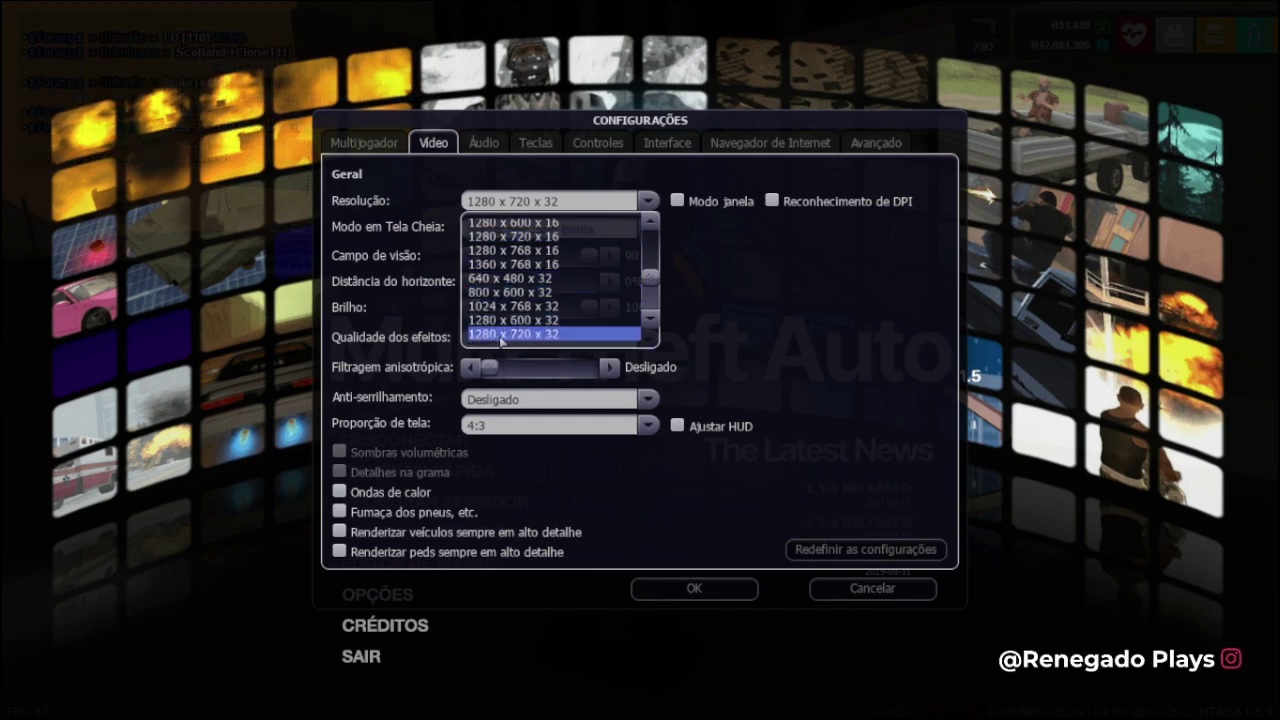
pyautogui.click(740, 339)
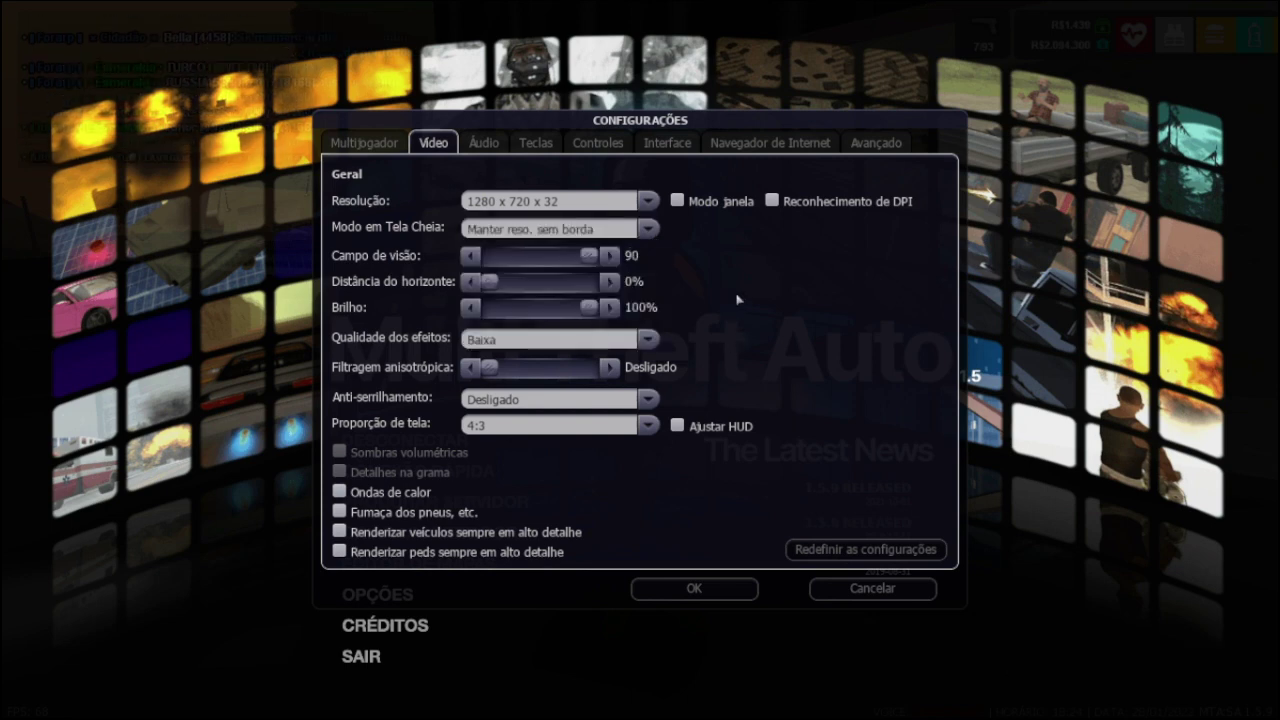
# Select #6734 Graphics as the debug type (Tipo de Depuração) in the advanced settings.
pyautogui.click(851, 148)
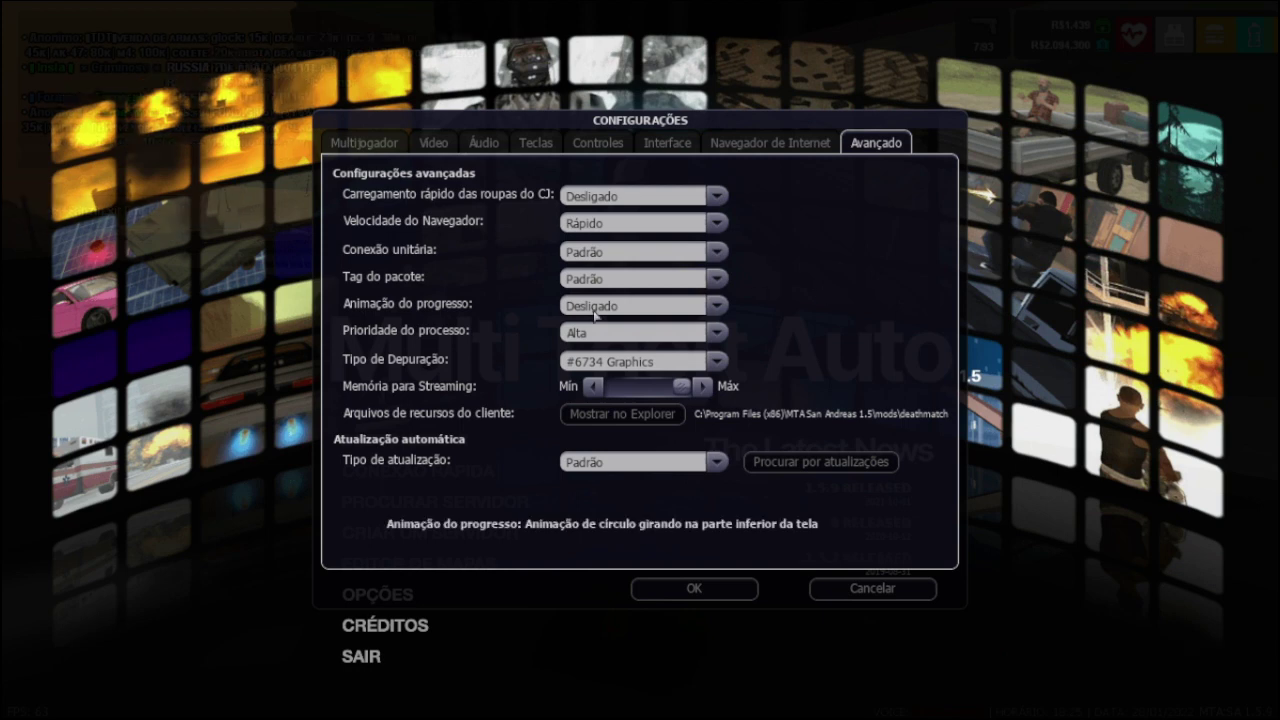
pyautogui.click(673, 362)
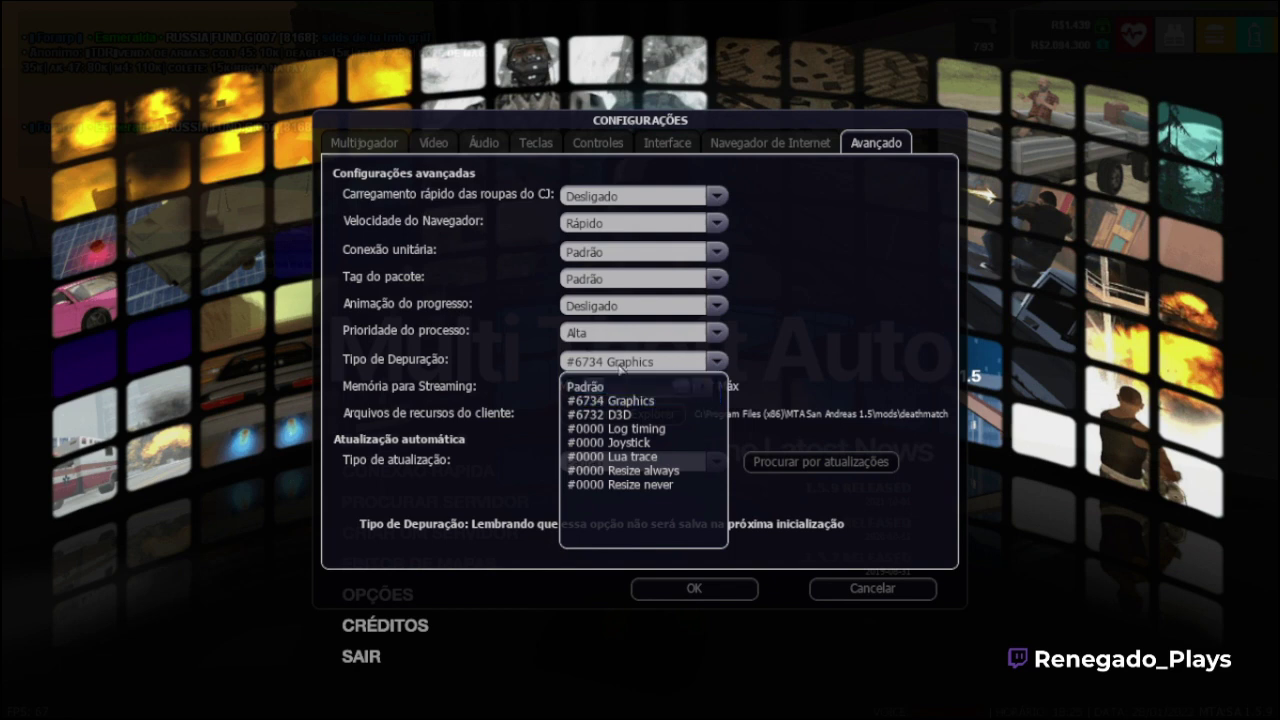
pyautogui.click(620, 366)
pyautogui.click(618, 364)
pyautogui.click(638, 401)
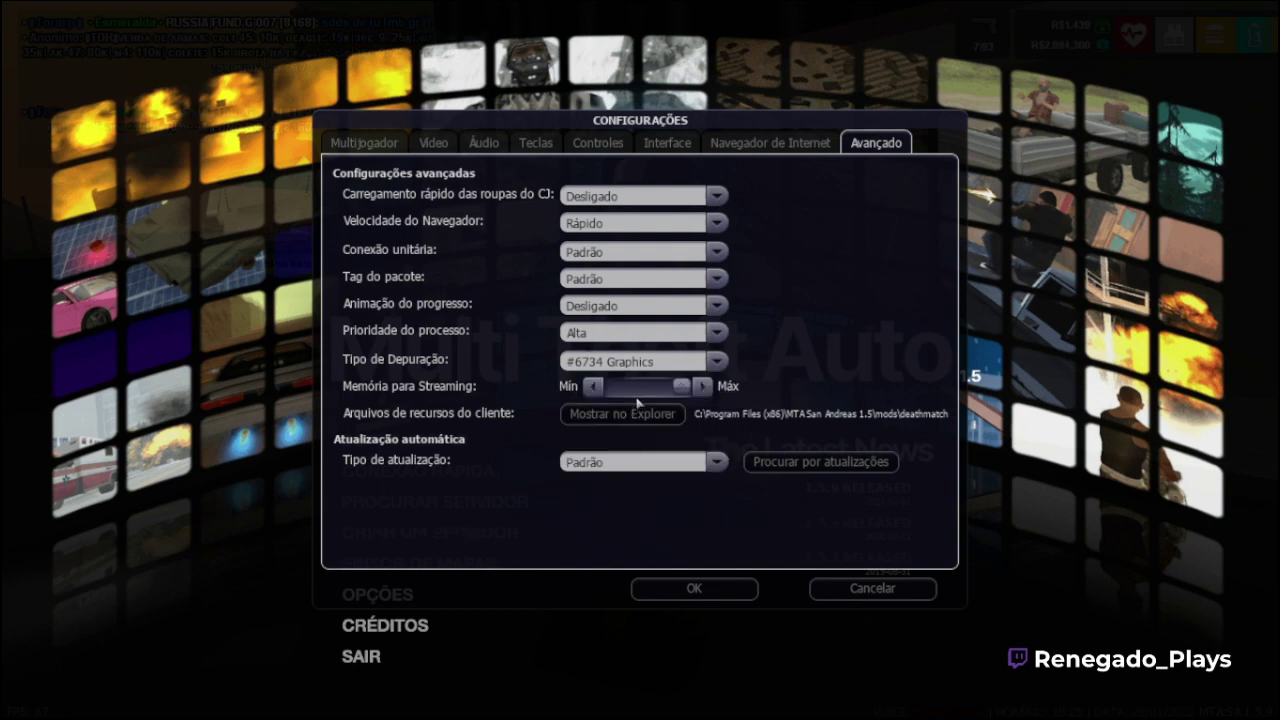
# Set the debug type to Padrão and save the settings.
pyautogui.click(637, 364)
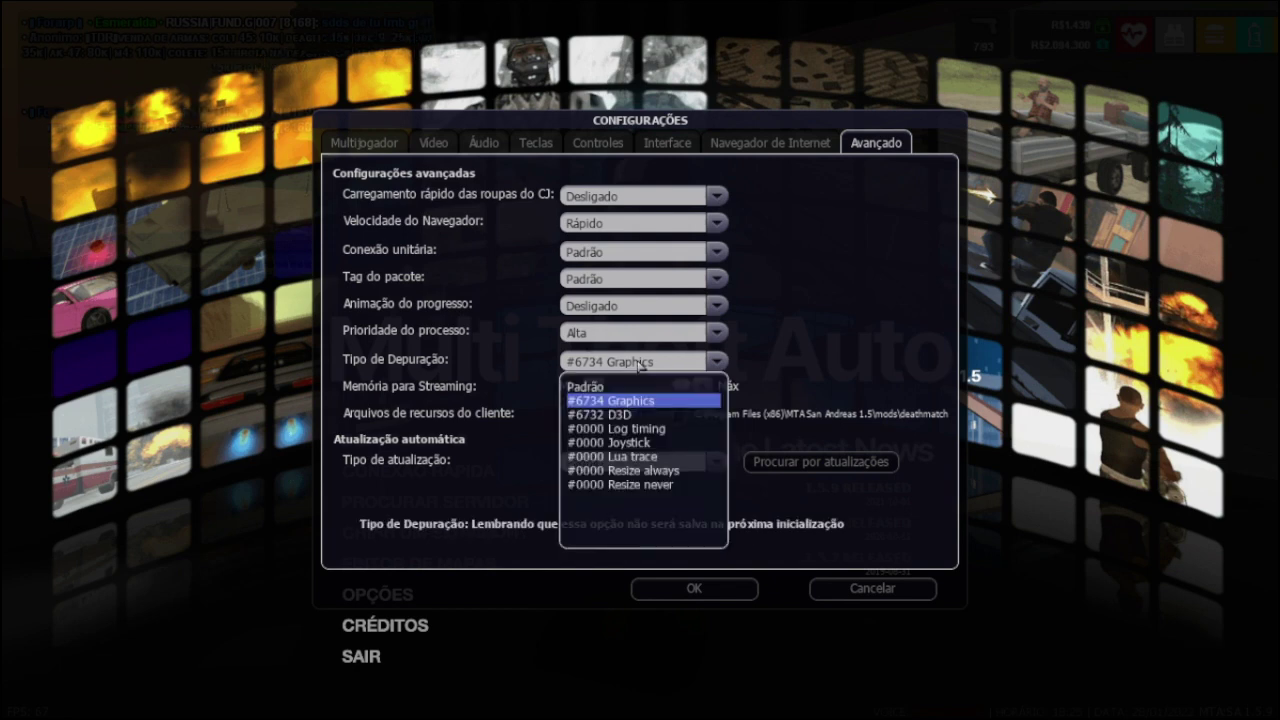
pyautogui.click(609, 388)
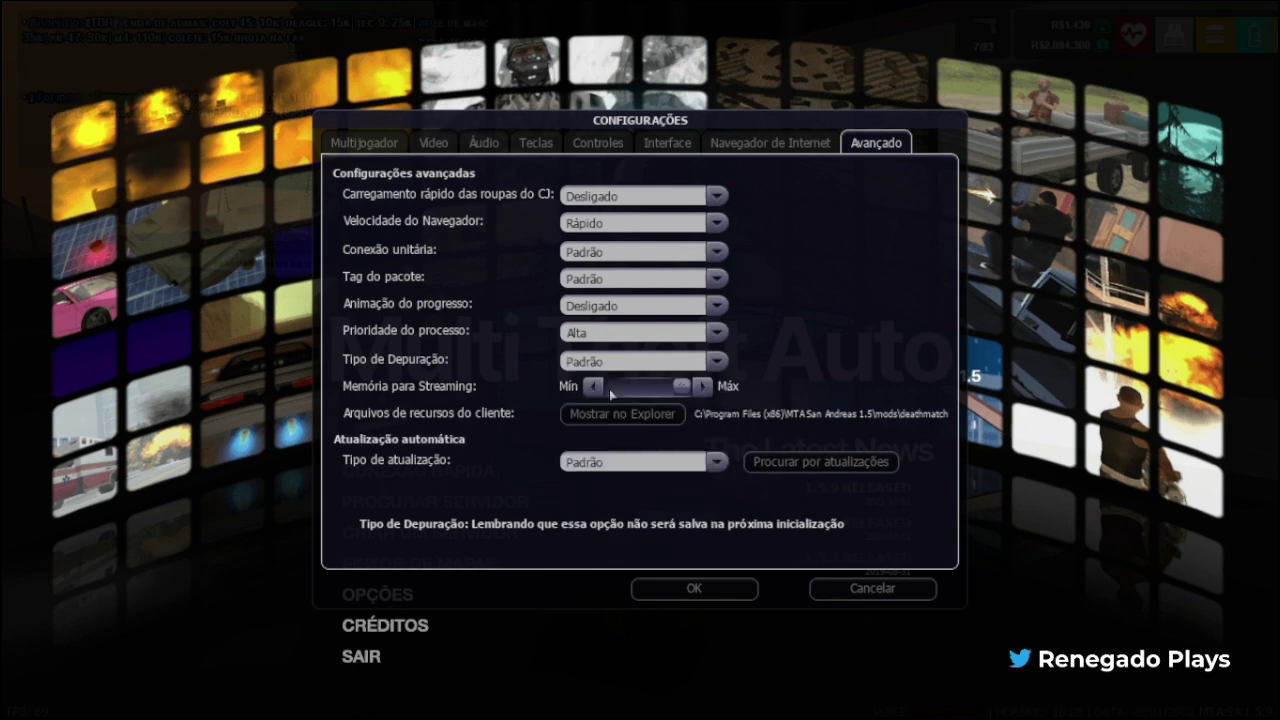
pyautogui.click(728, 594)
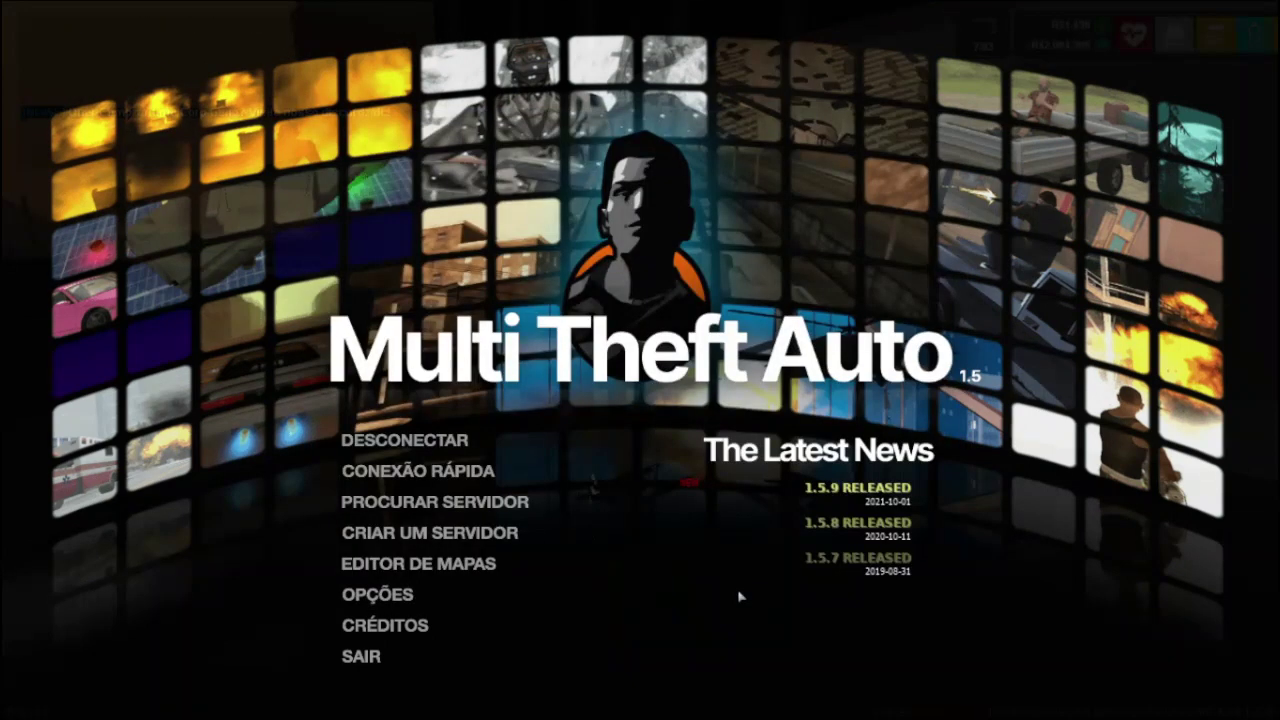
# Return to the game and walk the character around to examine the graphics with the Padrão debug type.
pyautogui.press('Escape')
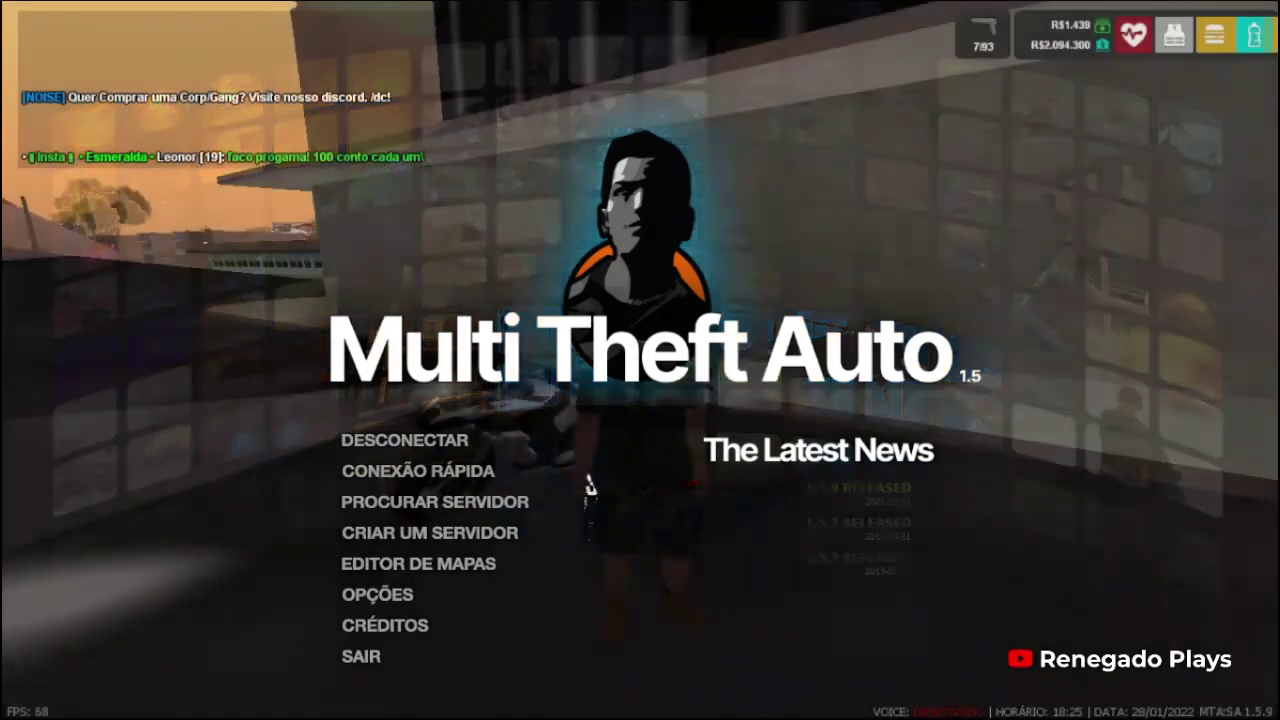
pyautogui.press('w')
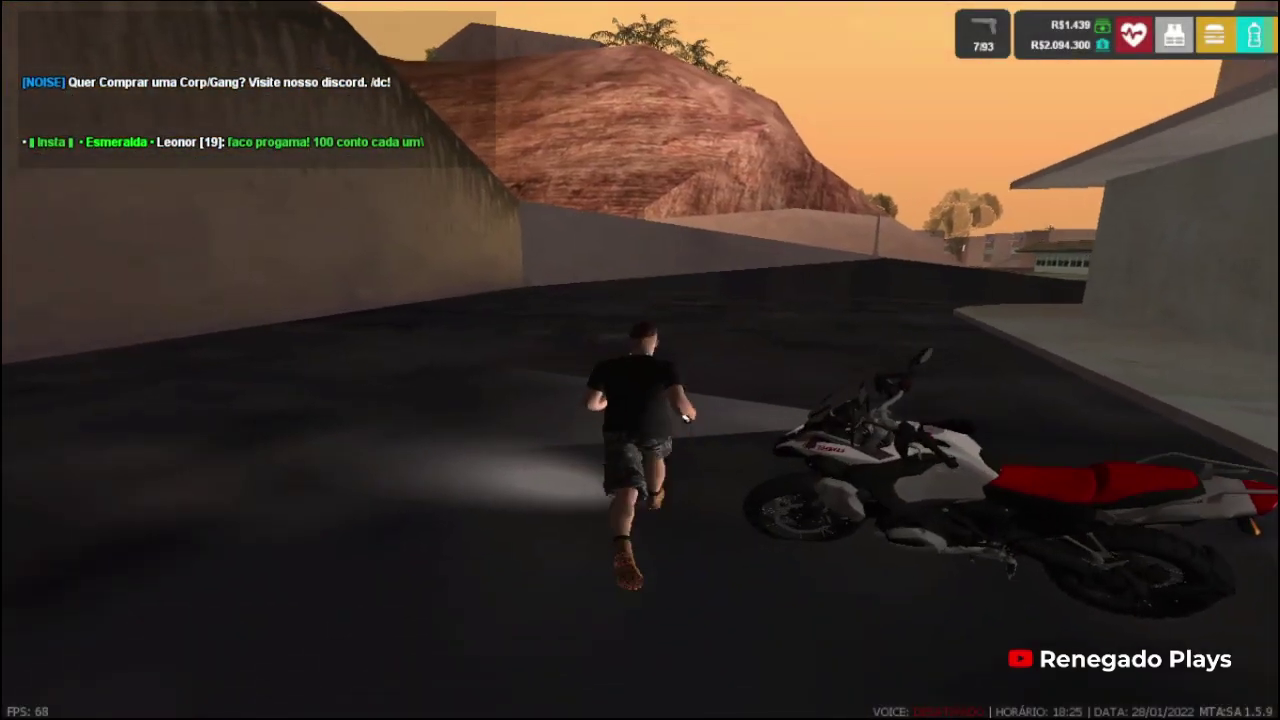
pyautogui.press('s')
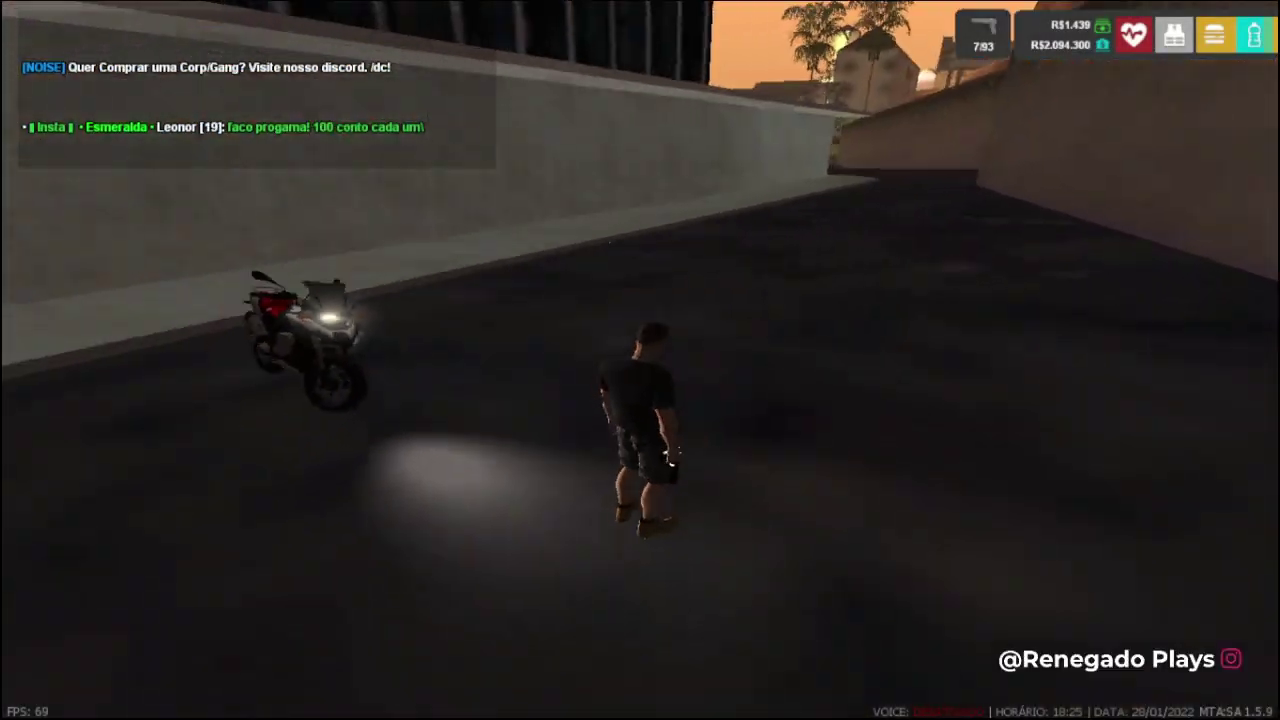
pyautogui.press('w')
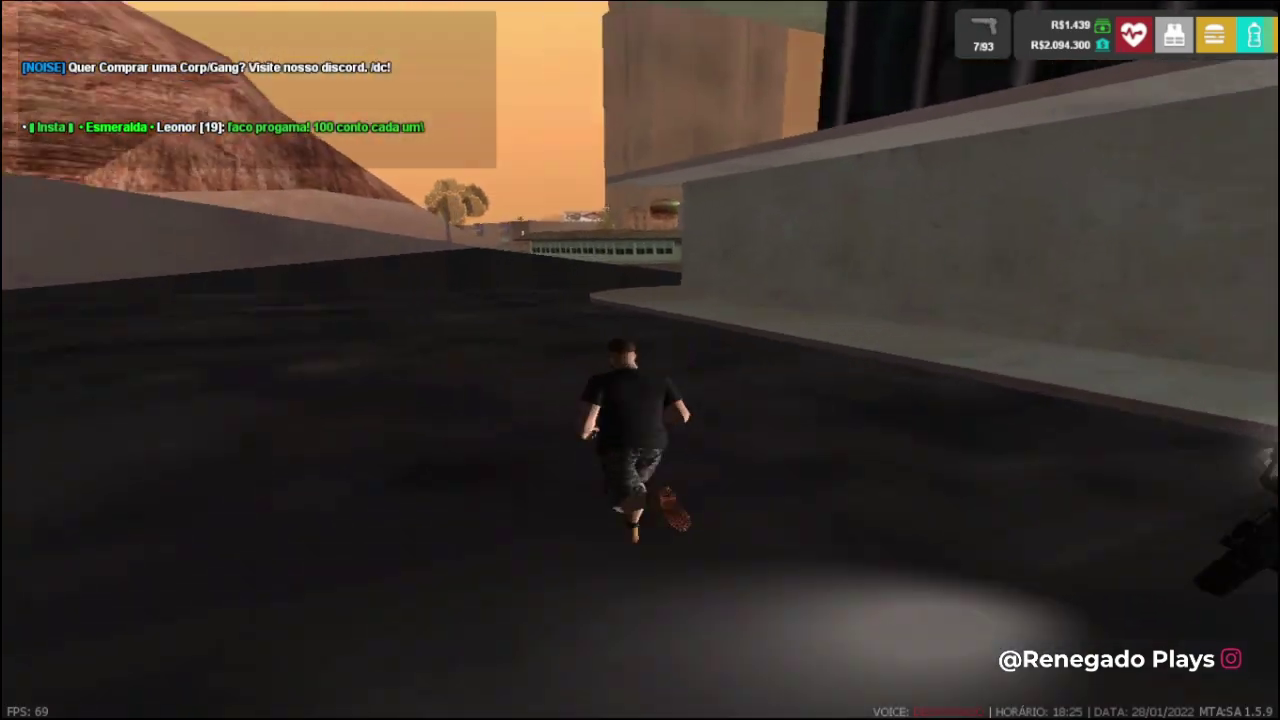
pyautogui.press('w')
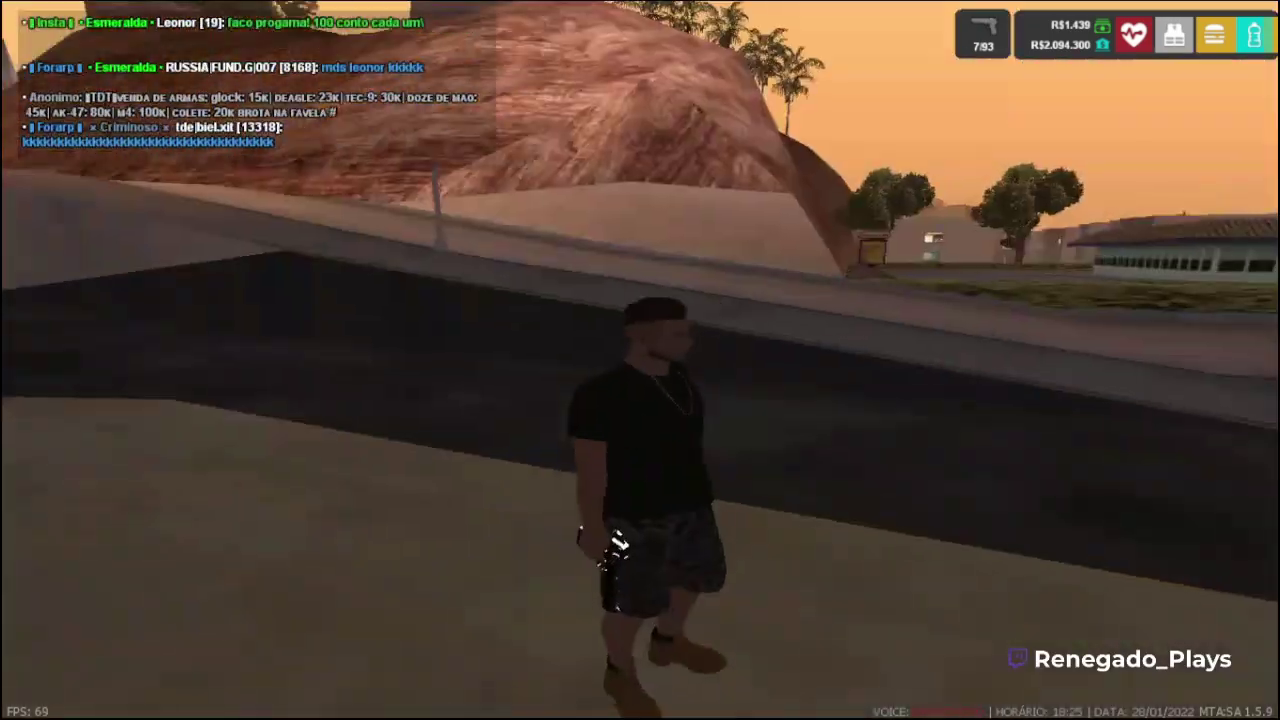
# Reopen the advanced settings, set the debug type to #6734 Graphics and save the settings.
pyautogui.press('Escape')
pyautogui.click(392, 598)
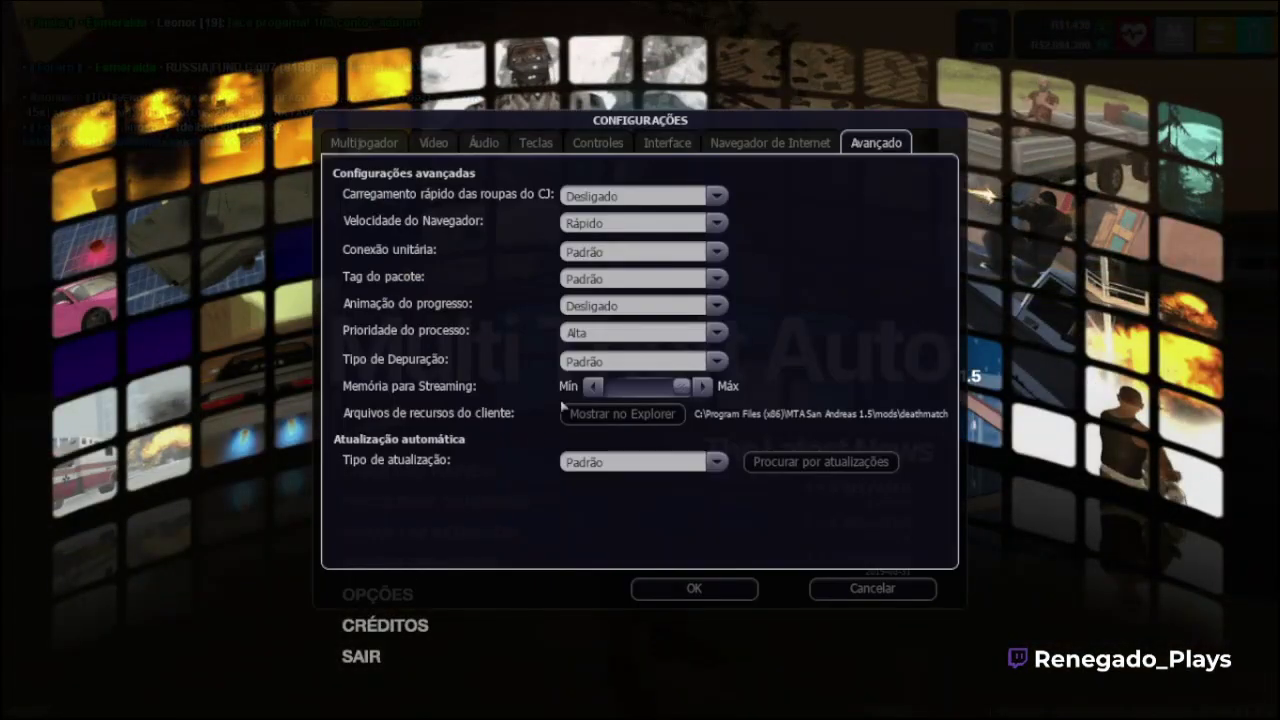
pyautogui.click(605, 362)
pyautogui.click(610, 402)
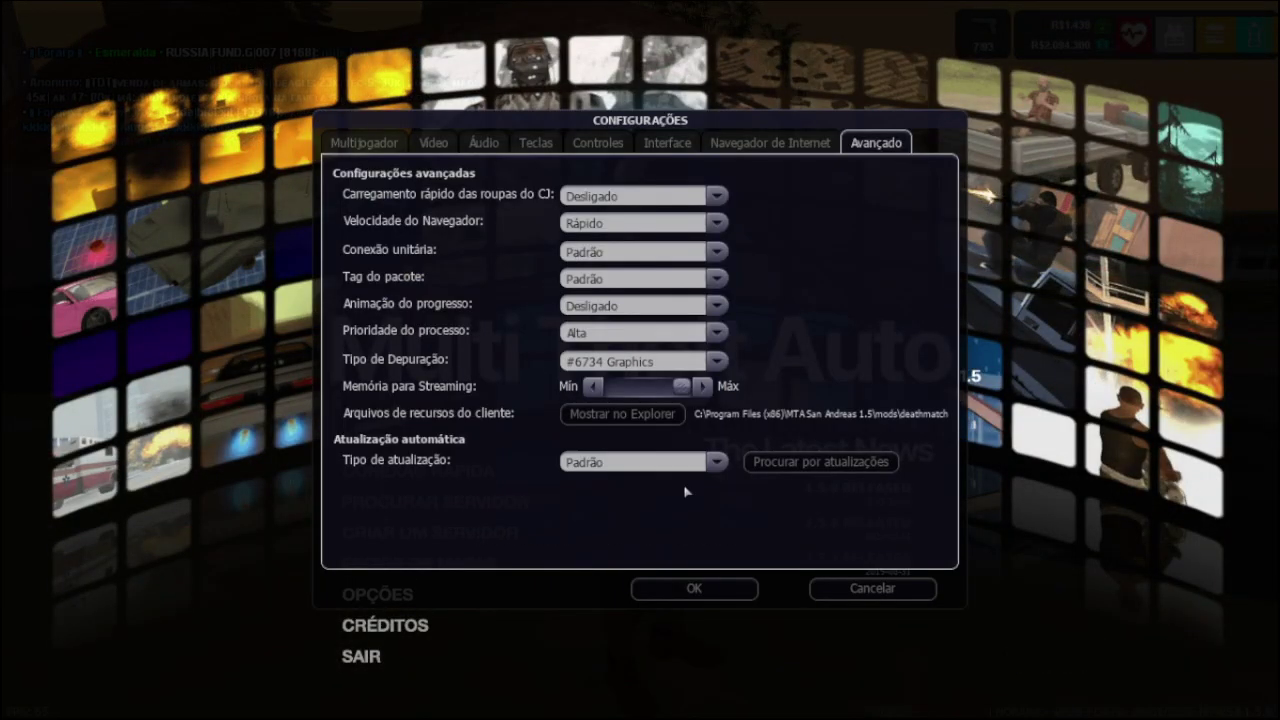
pyautogui.click(694, 588)
# Return to the game and run along the street to examine the graphics with the #6734 Graphics debug type.
pyautogui.press('Escape')
pyautogui.press('w')
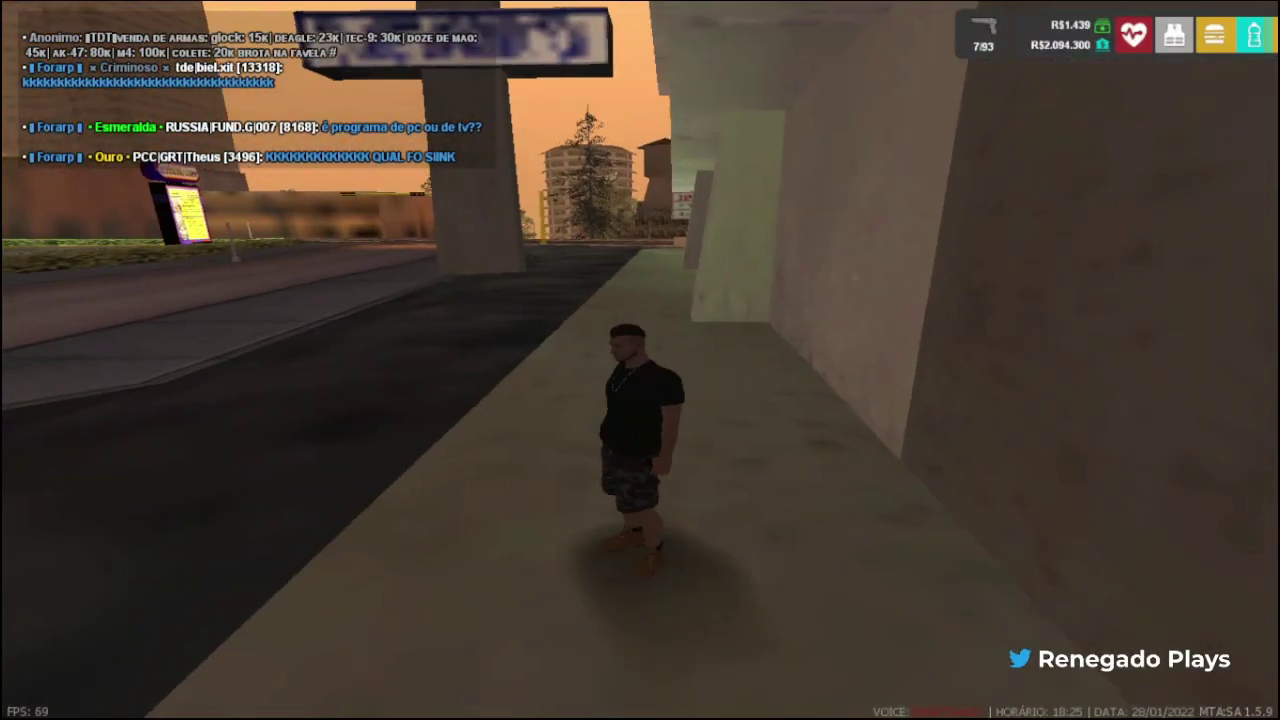
pyautogui.press('w')
pyautogui.press('w')
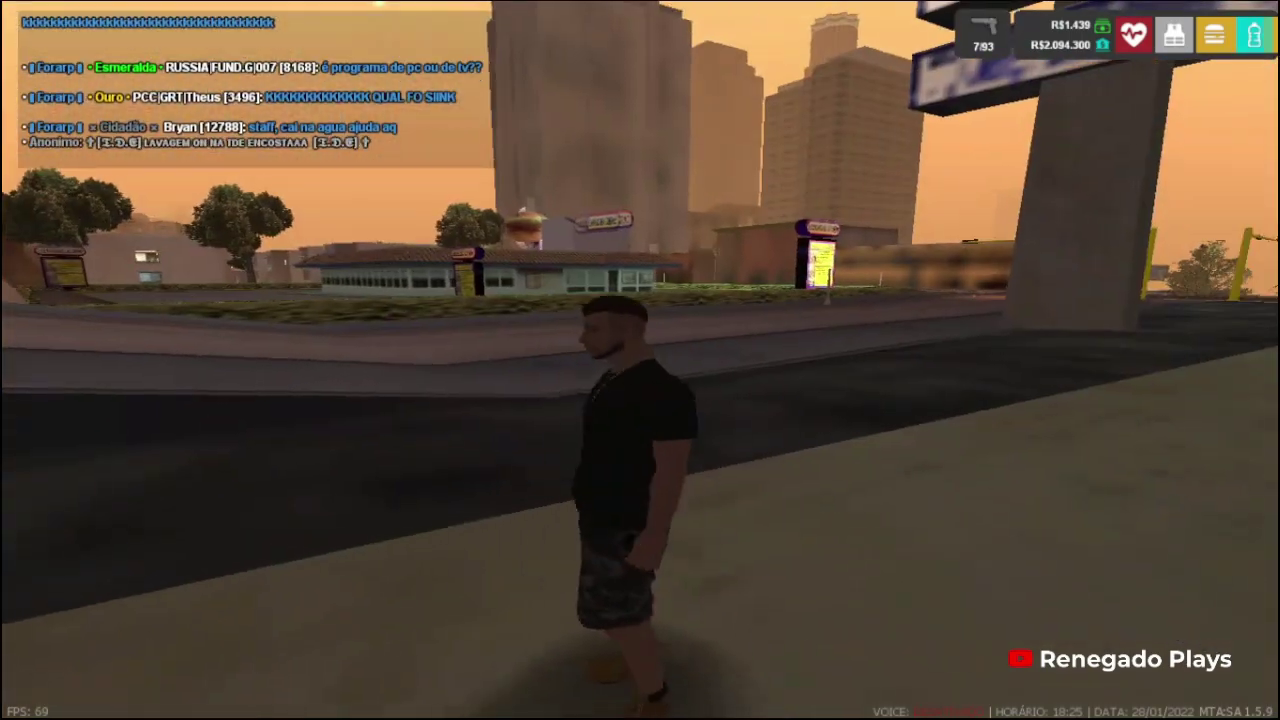
pyautogui.press('w')
pyautogui.press('w')
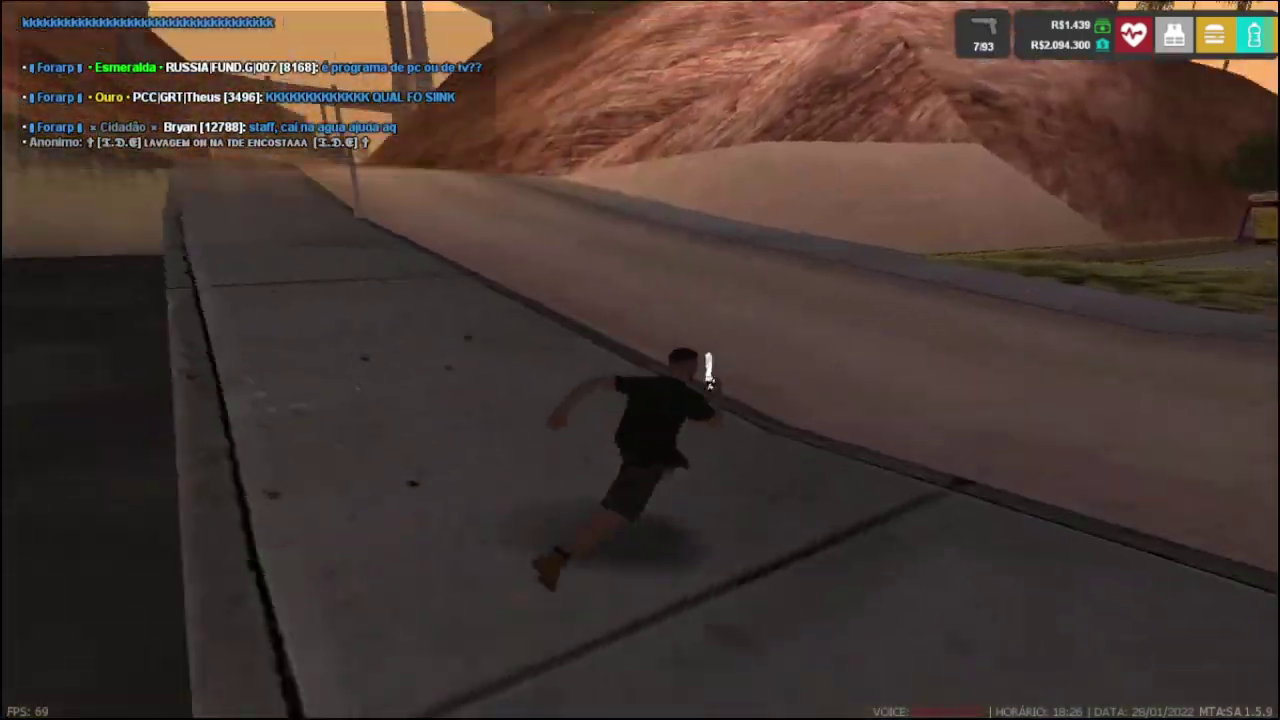
pyautogui.press('w')
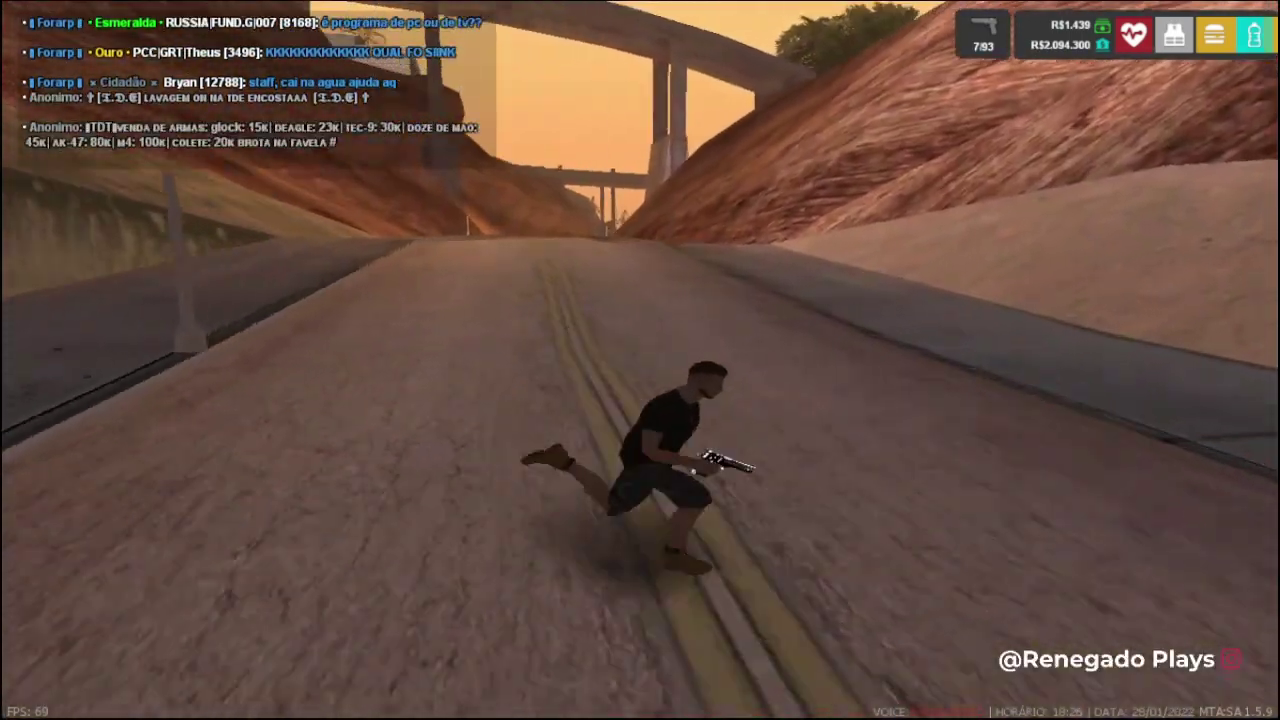
pyautogui.press('w')
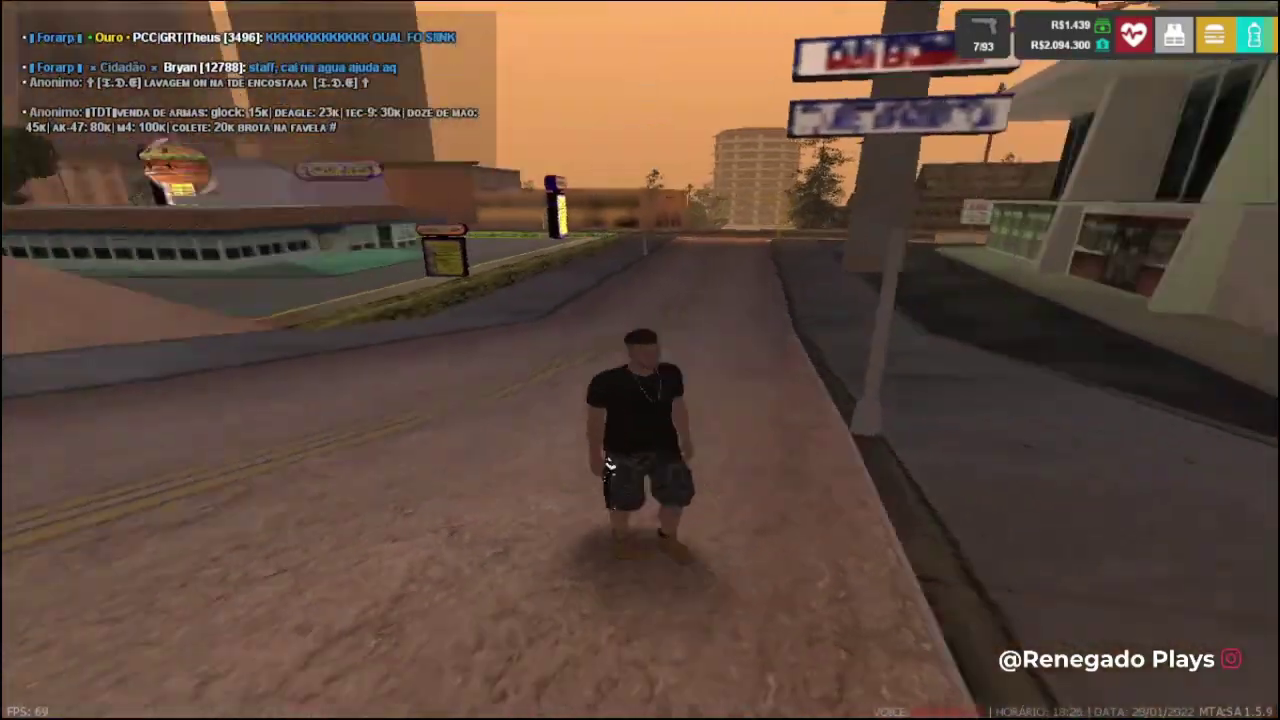